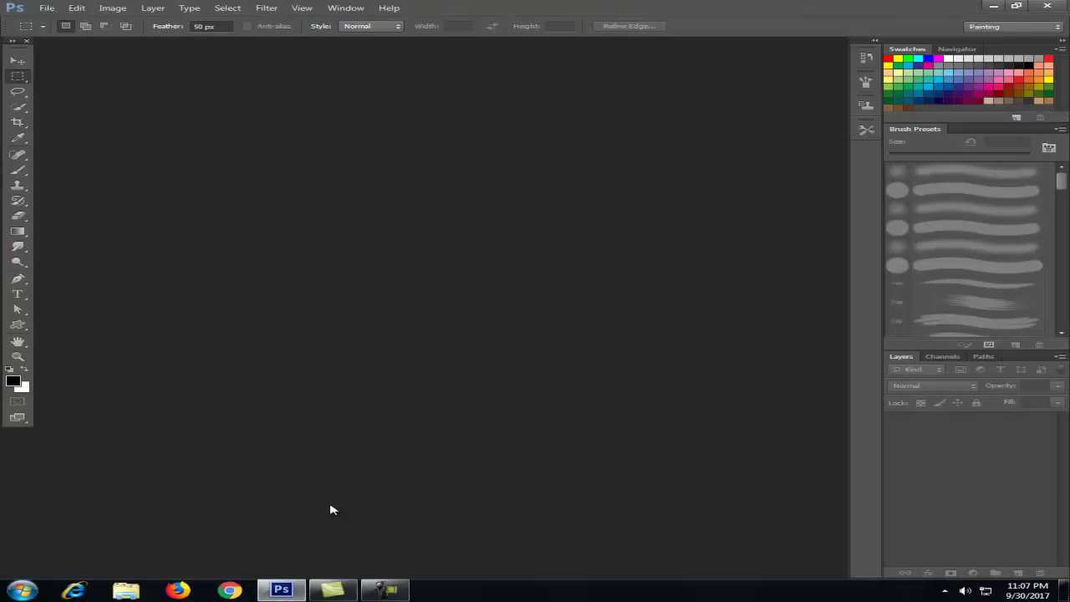
# Create a new document 851 px wide by 315 px high at resolution 300
pyautogui.click(47, 7)
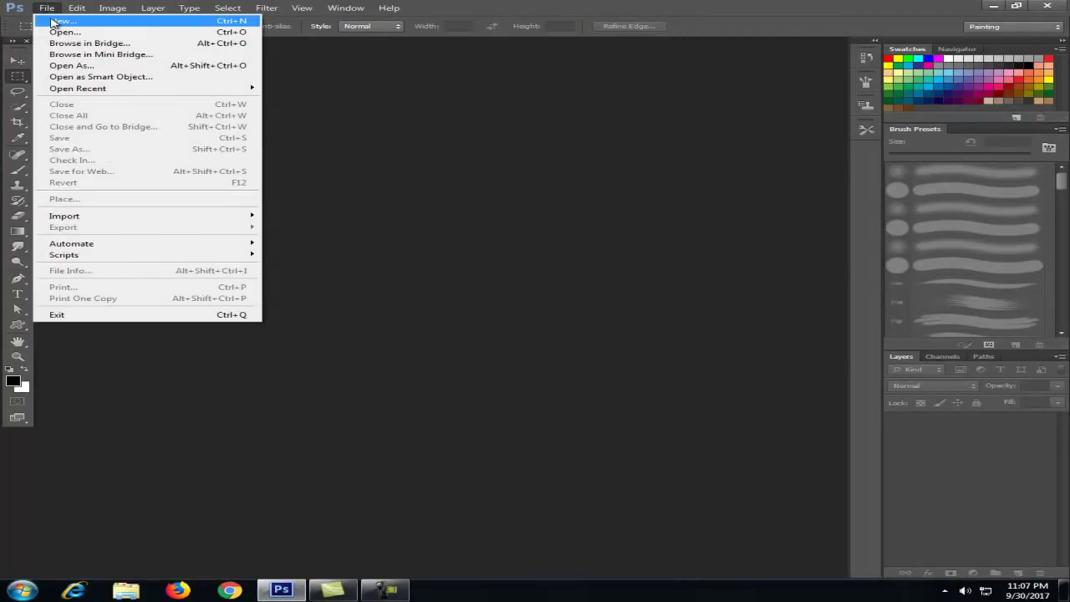
pyautogui.click(52, 20)
pyautogui.click(488, 203)
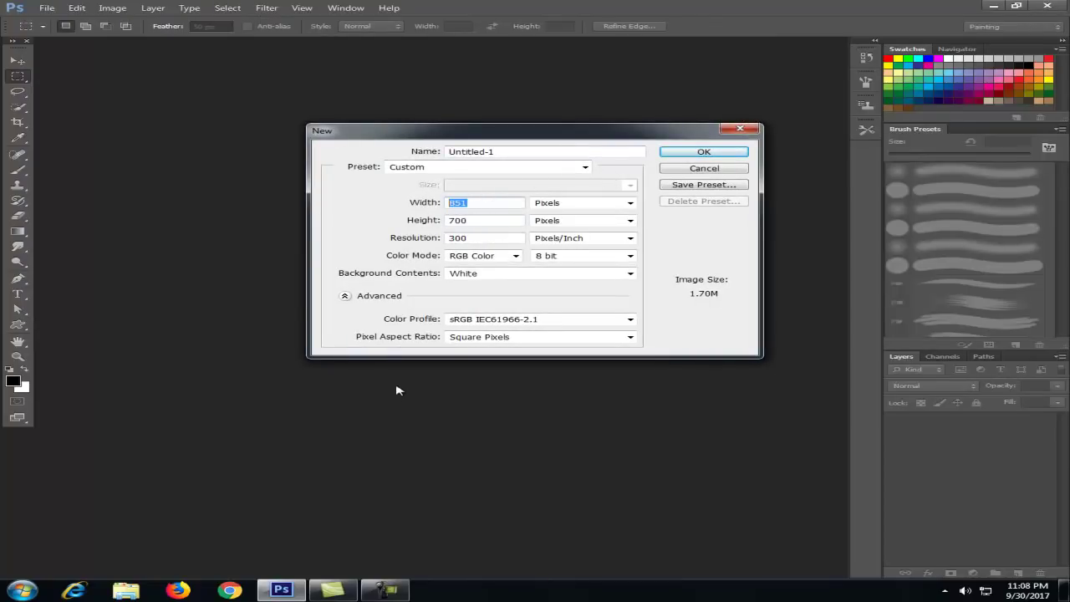
pyautogui.click(474, 204)
pyautogui.moveTo(465, 203); pyautogui.dragTo(393, 211)
pyautogui.moveTo(494, 220); pyautogui.dragTo(380, 228)
pyautogui.write('315')
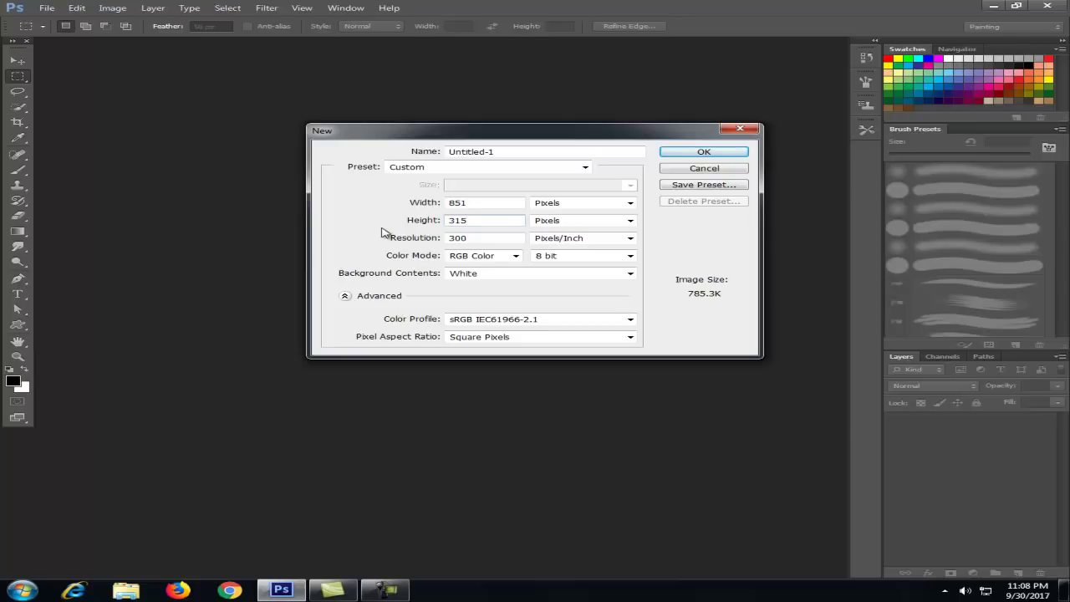
pyautogui.moveTo(492, 240)
pyautogui.mouseDown()
pyautogui.moveTo(426, 257)
pyautogui.moveTo(407, 242)
pyautogui.mouseUp()
pyautogui.click(689, 152)
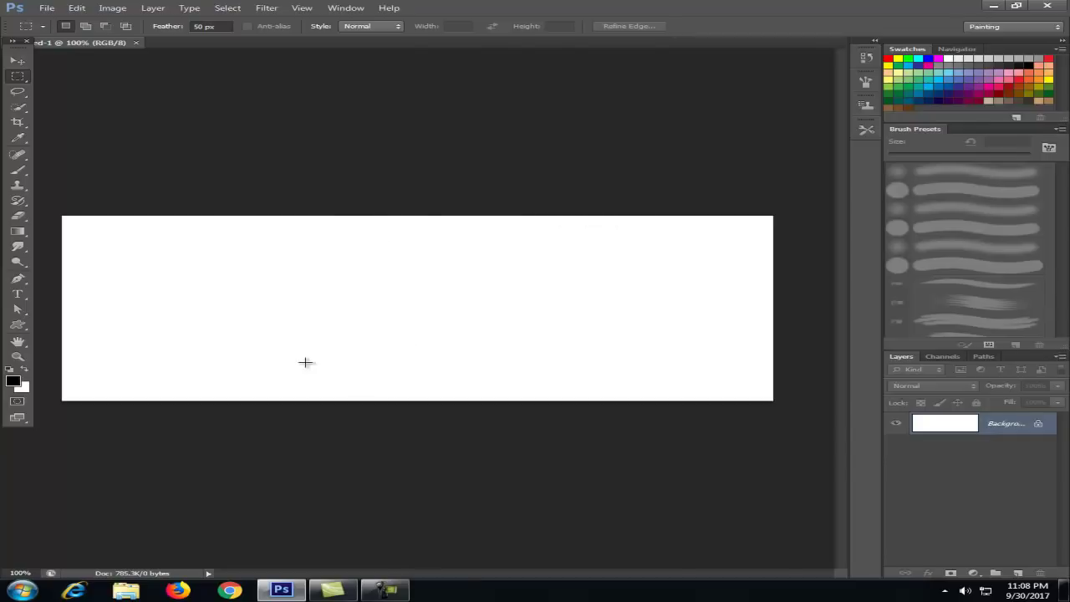
# Add Layer 1 and fill it solid black using the foreground colour
pyautogui.click(1018, 574)
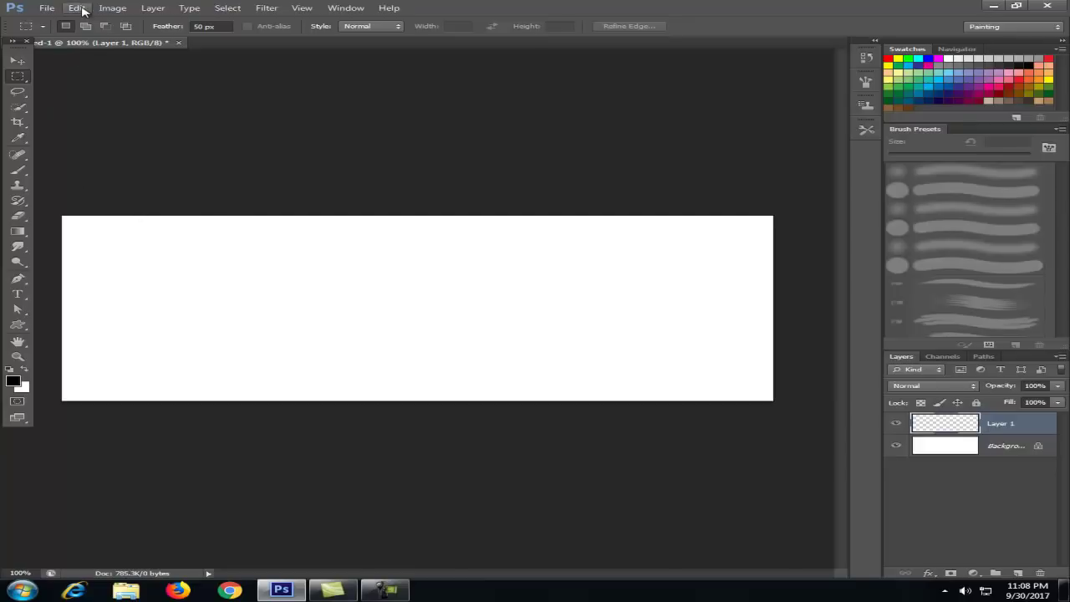
pyautogui.click(76, 8)
pyautogui.click(92, 174)
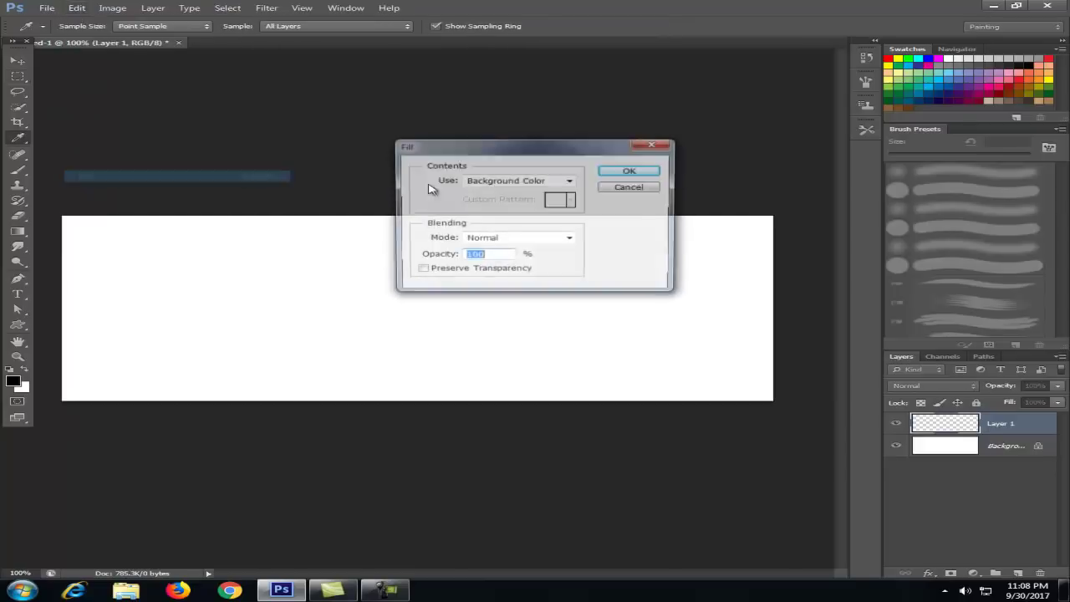
pyautogui.click(518, 181)
pyautogui.click(512, 192)
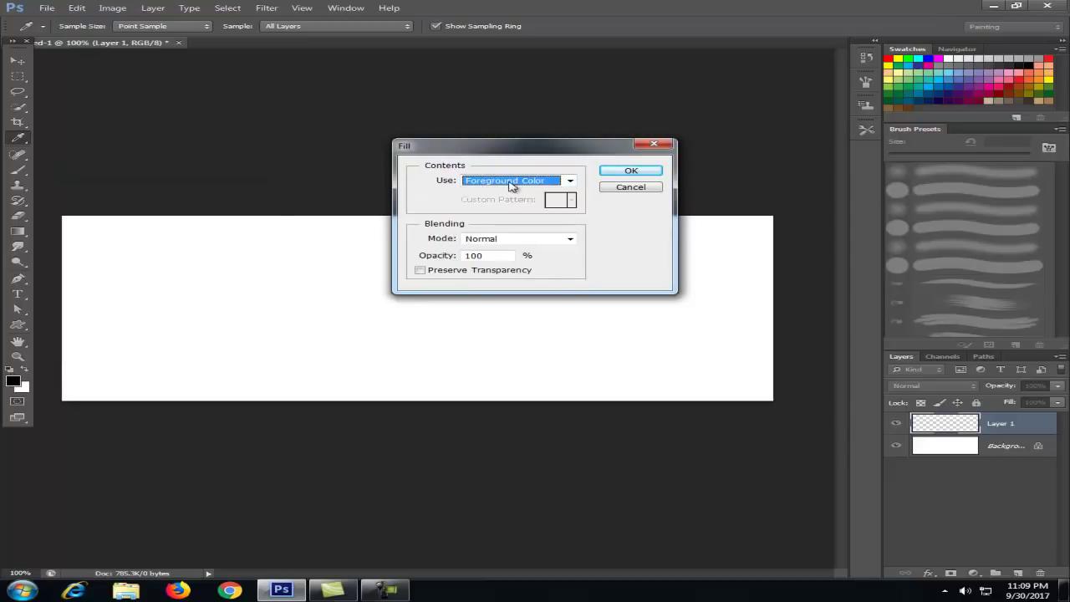
pyautogui.click(630, 170)
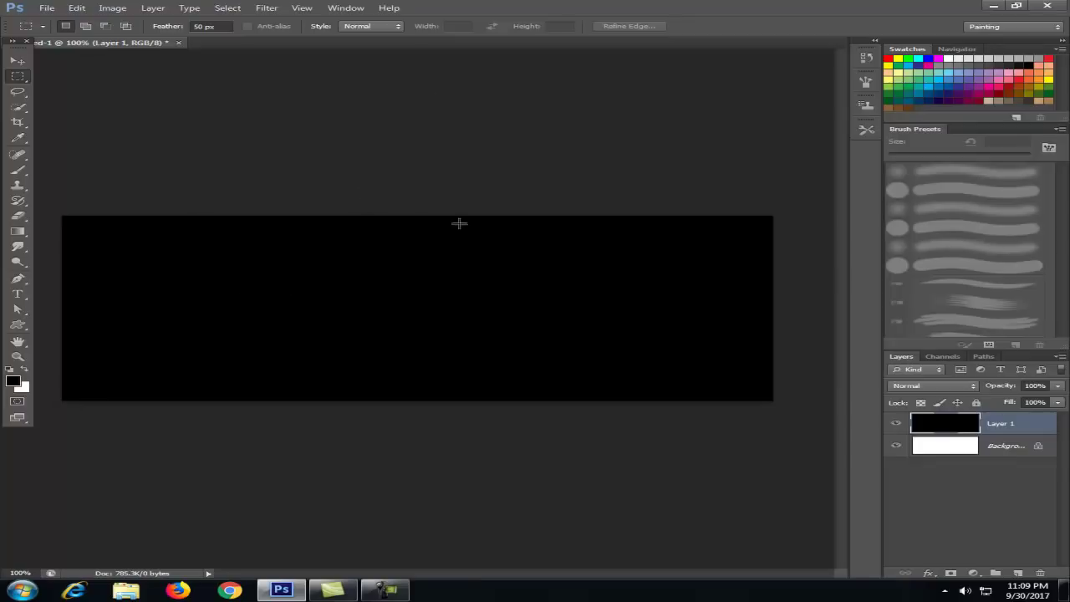
# Open 10.jpg plus the fashion, wallpaper and model photos, dismissing the pixel aspect notice
pyautogui.click(47, 8)
pyautogui.click(42, 28)
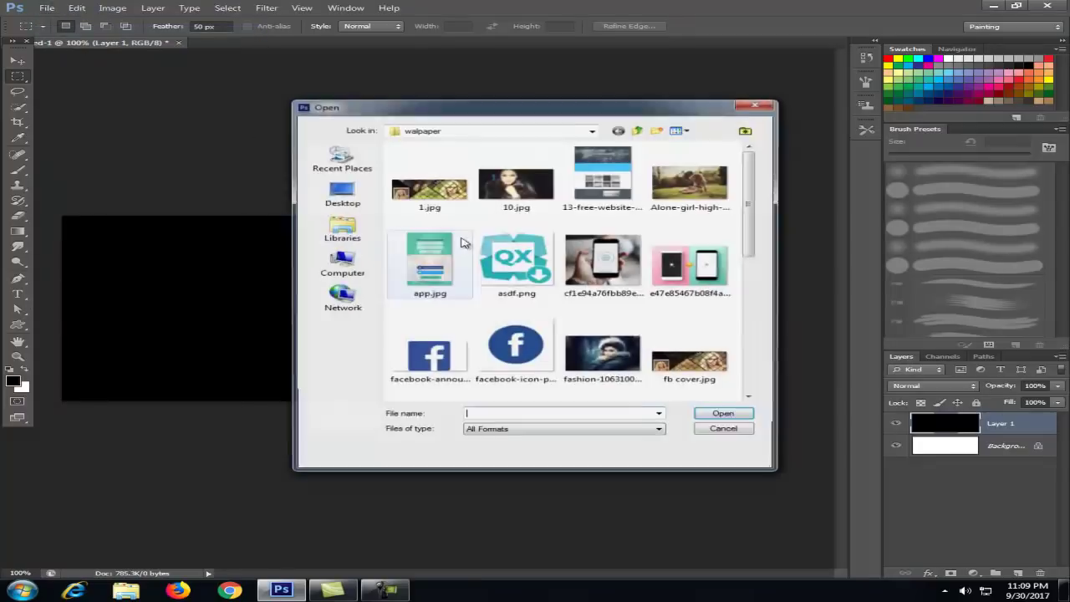
pyautogui.click(513, 183)
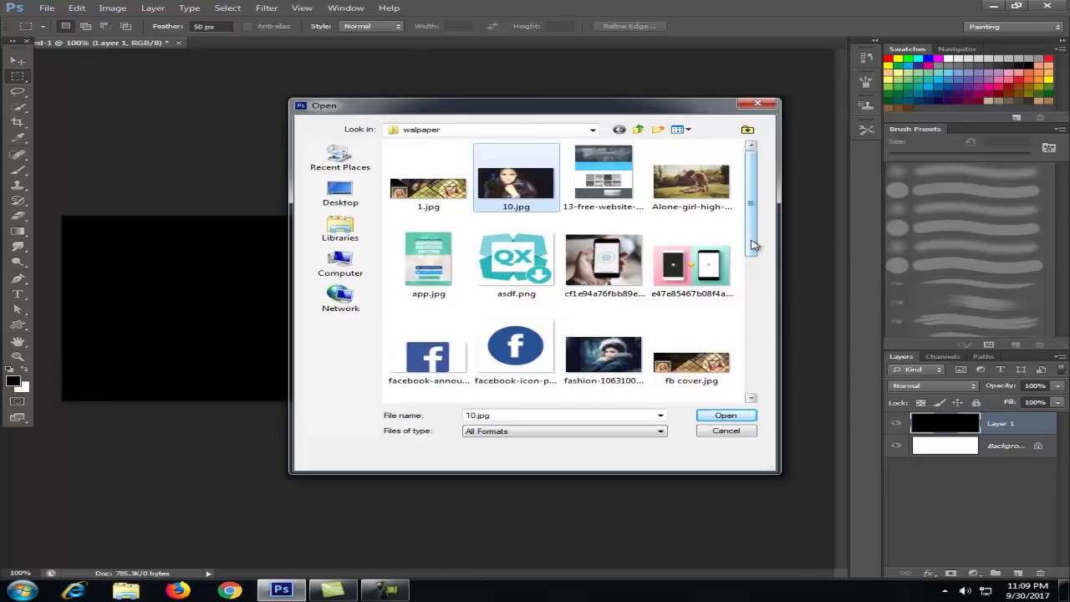
pyautogui.scroll(-1, 752, 244)
pyautogui.keyDown('ctrl'); pyautogui.click(603, 332); pyautogui.keyUp('ctrl')
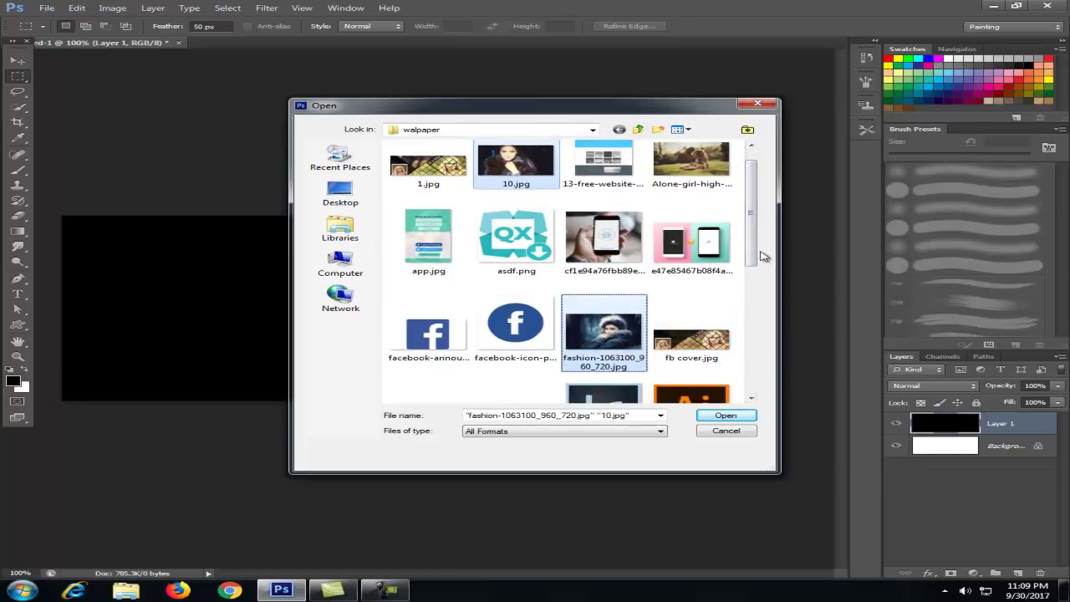
pyautogui.scroll(-4, 759, 257)
pyautogui.scroll(-1, 759, 258)
pyautogui.click(427, 246)
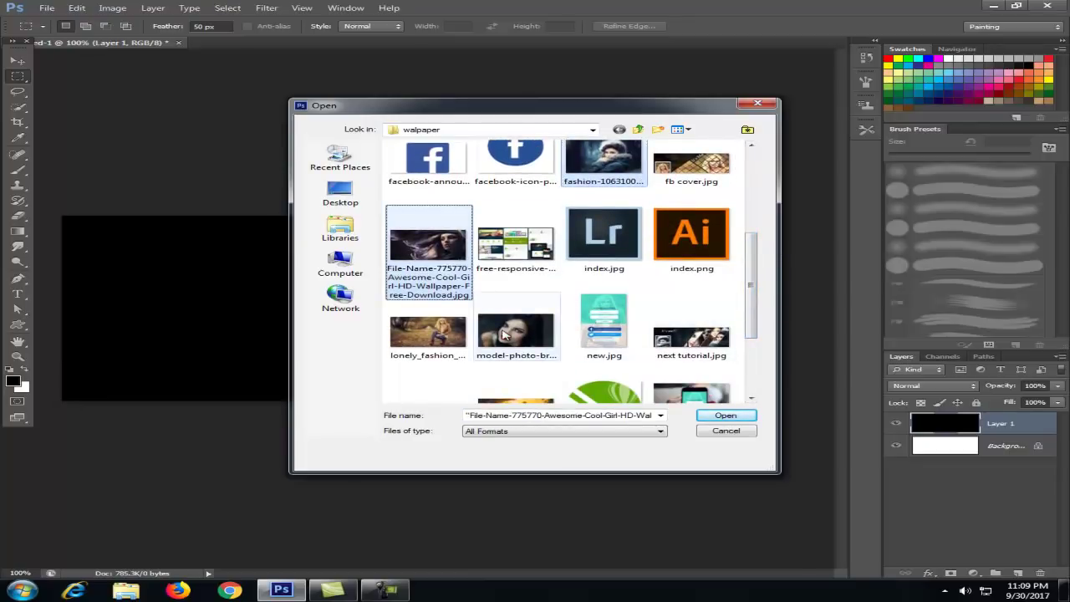
pyautogui.keyDown('ctrl'); pyautogui.click(504, 334); pyautogui.keyUp('ctrl')
pyautogui.click(725, 416)
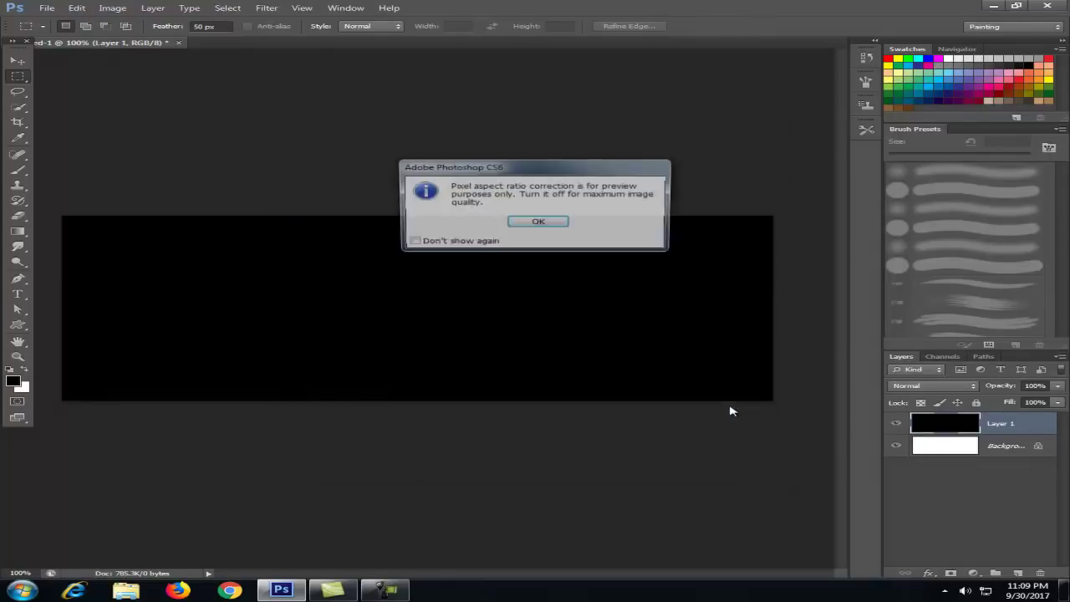
pyautogui.click(540, 223)
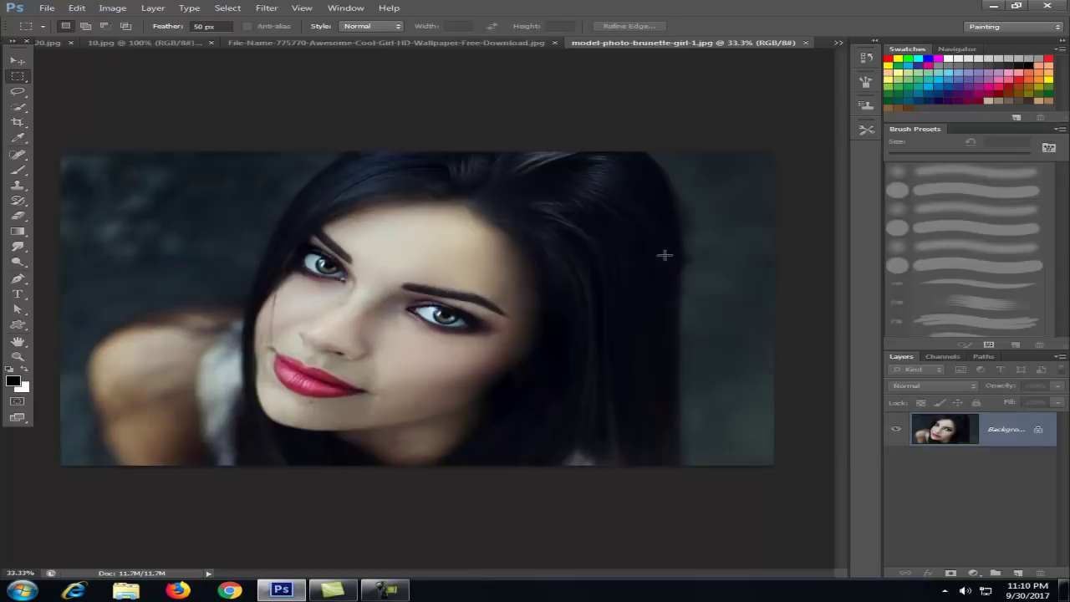
# Return to the Untitled-1 cover document with the Move tool active
pyautogui.click(840, 43)
pyautogui.click(476, 48)
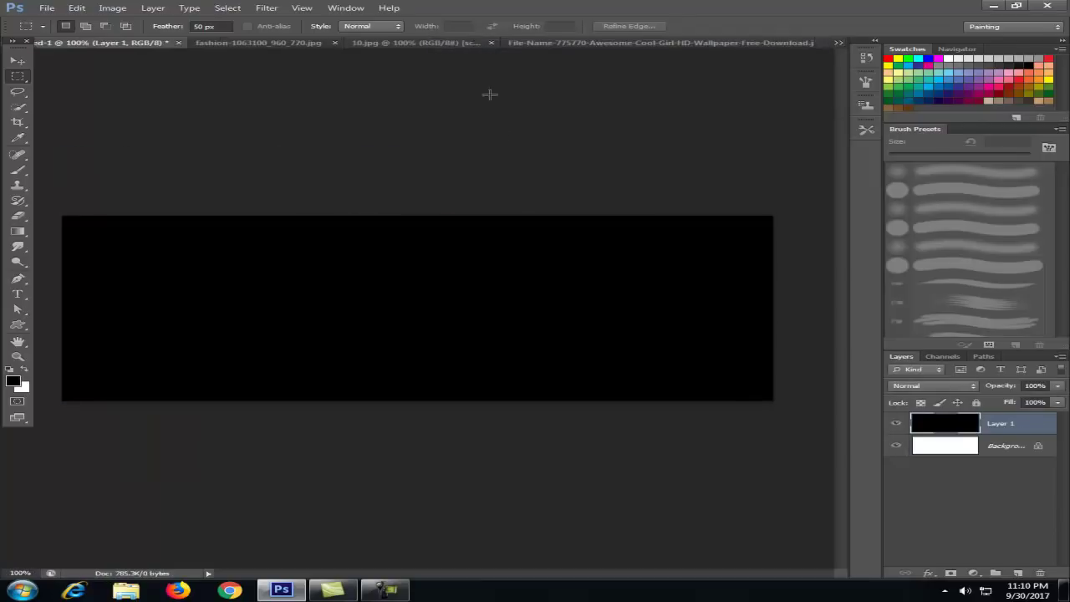
pyautogui.click(18, 61)
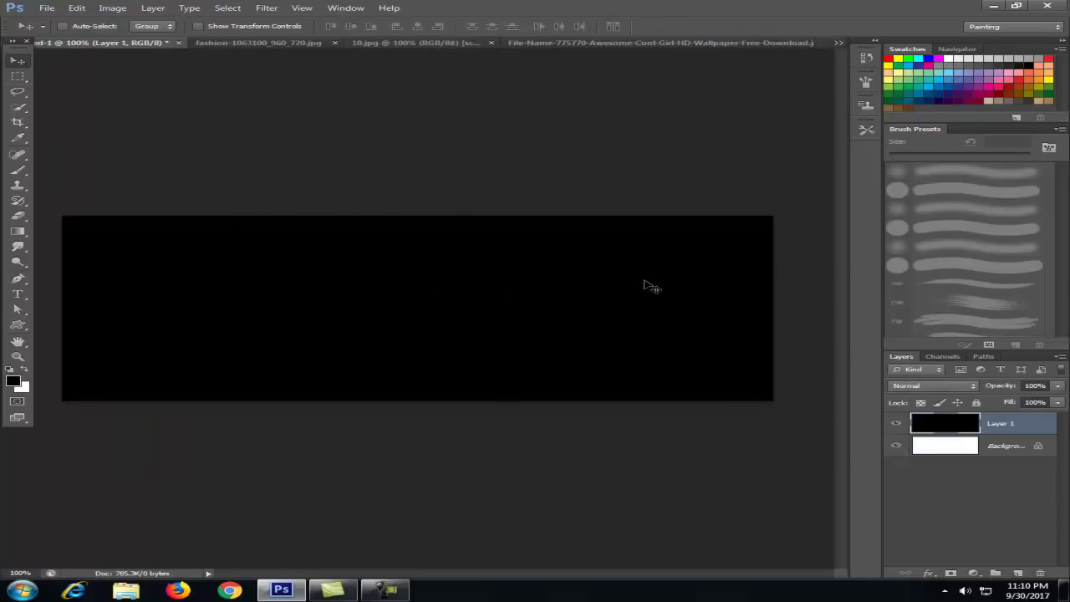
# Draw a tall rectangular selection with feather 0 just right of centre
pyautogui.click(17, 78)
pyautogui.click(204, 26)
pyautogui.write('0')
pyautogui.moveTo(432, 217); pyautogui.dragTo(510, 422)
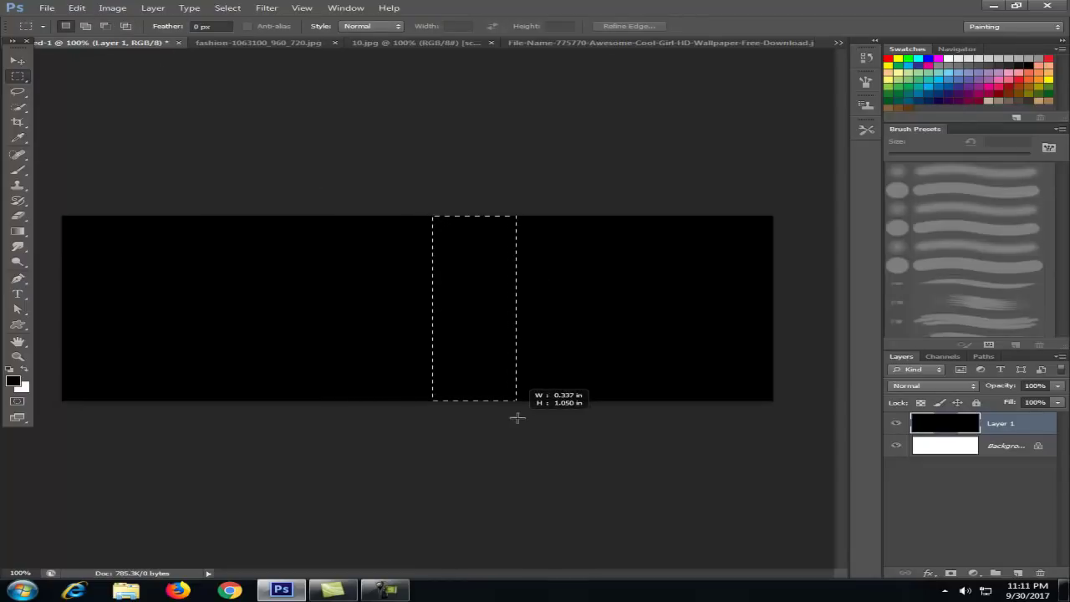
# On a new Layer 2, fill the selected strip with the white background colour
pyautogui.click(1017, 573)
pyautogui.click(109, 9)
pyautogui.moveTo(76, 8)
pyautogui.click(132, 175)
pyautogui.click(503, 182)
pyautogui.click(509, 202)
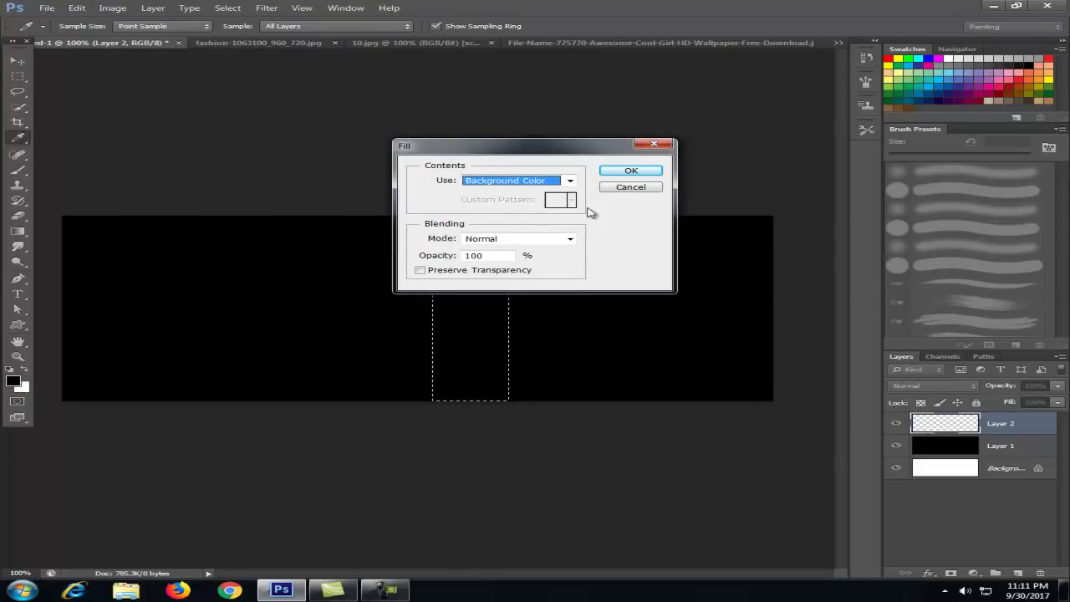
pyautogui.click(628, 171)
pyautogui.press('m')
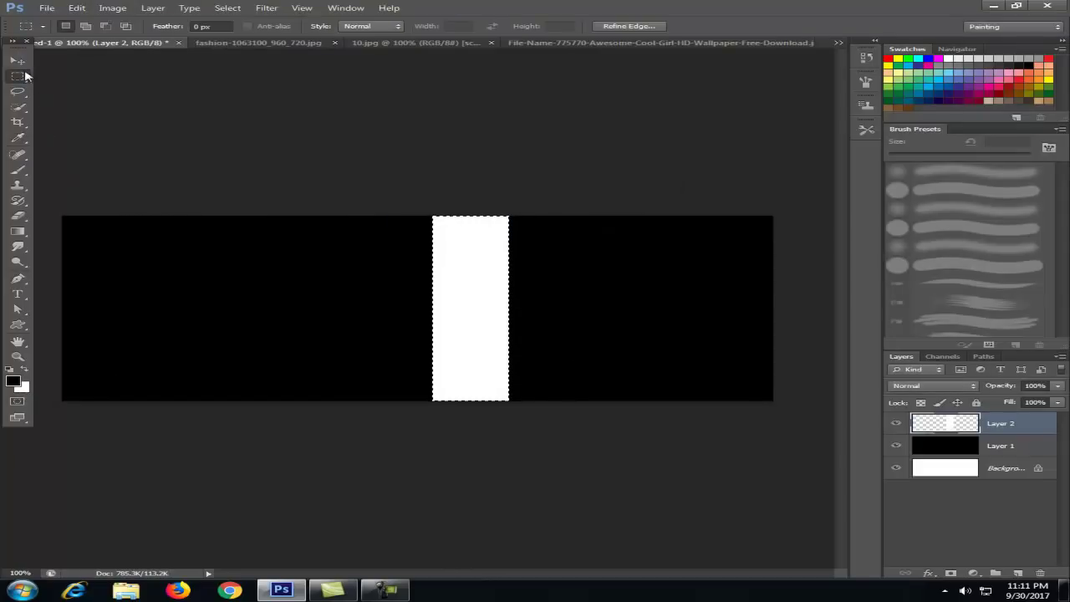
pyautogui.click(19, 62)
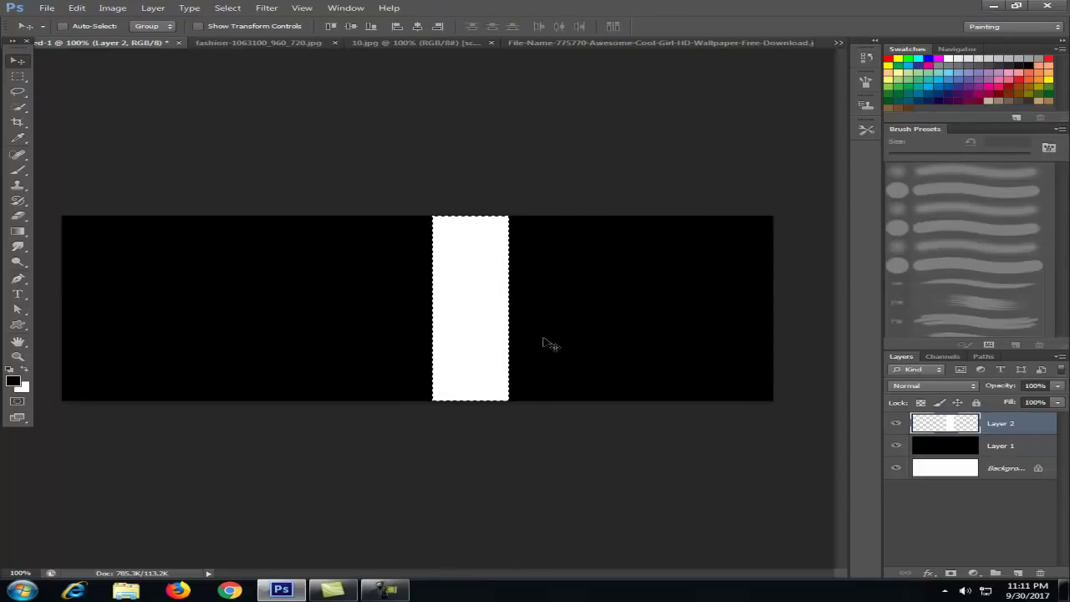
# Skew the white strip's top edge rightward into a diagonal band and shift it right
pyautogui.hotkey('ctrl', 'd')
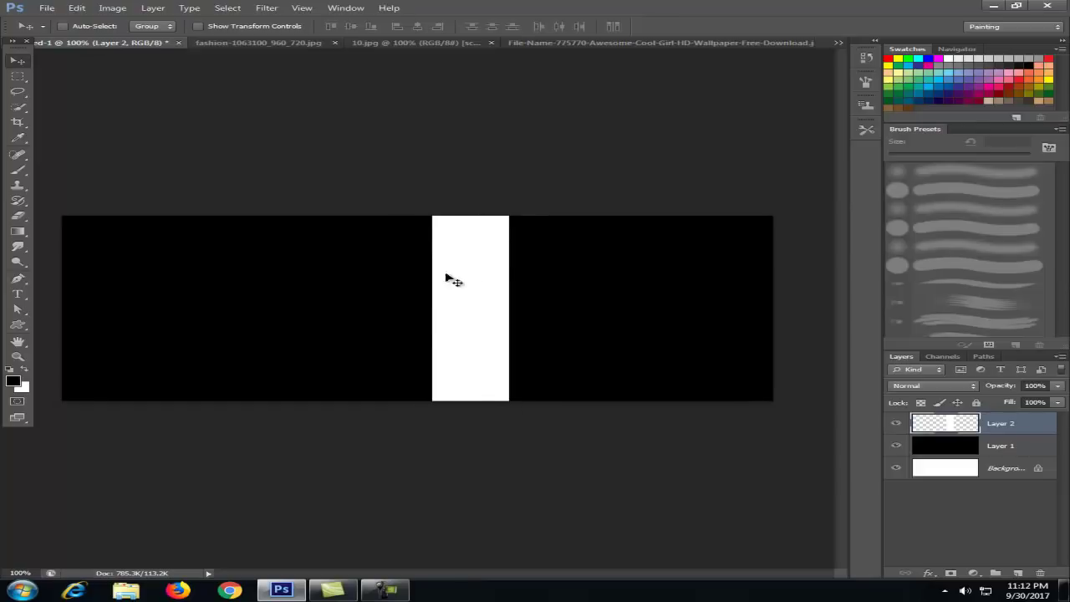
pyautogui.hotkey('ctrl', 't')
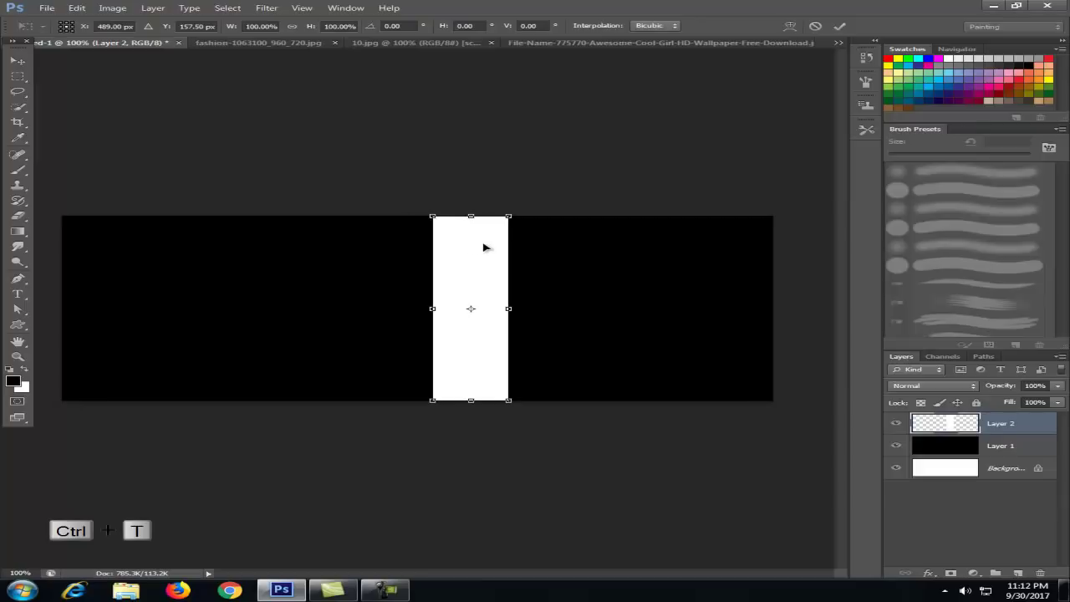
pyautogui.rightClick(474, 242)
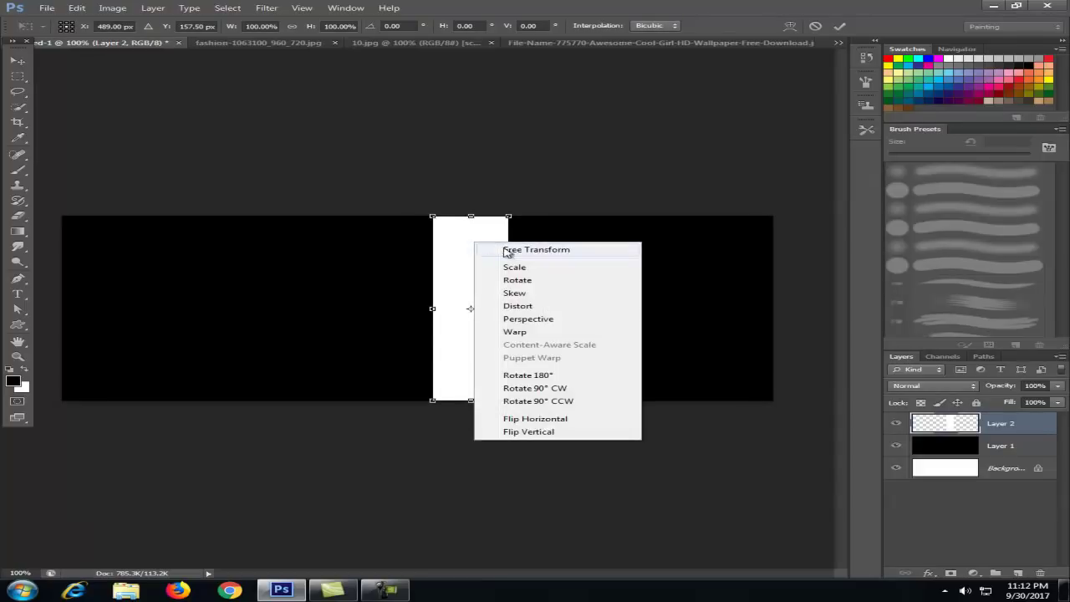
pyautogui.click(514, 293)
pyautogui.moveTo(470, 216); pyautogui.dragTo(620, 221)
pyautogui.press('Return')
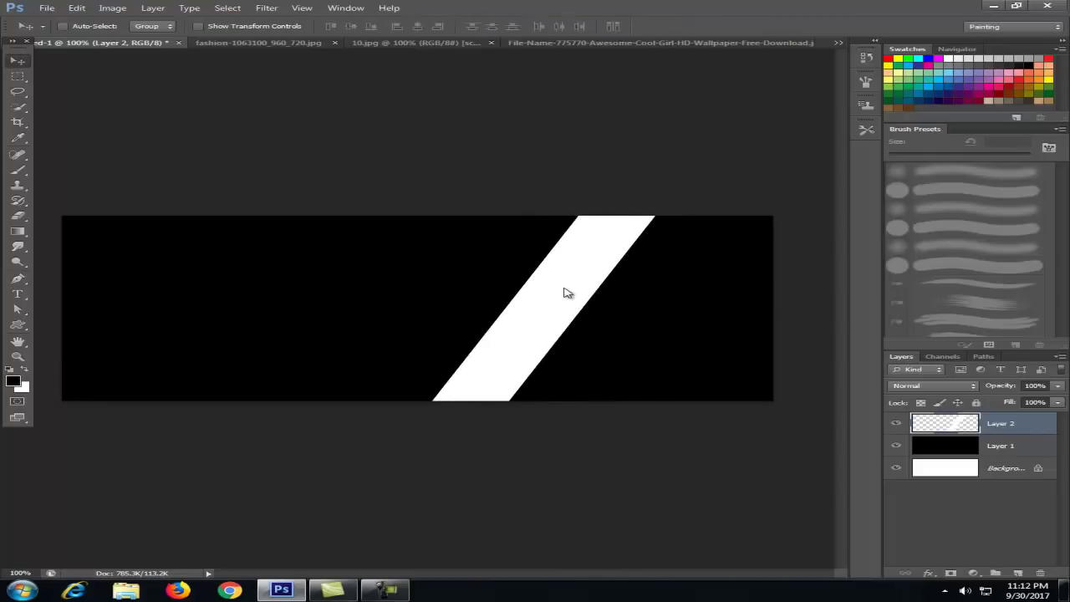
pyautogui.moveTo(564, 291); pyautogui.dragTo(681, 300)
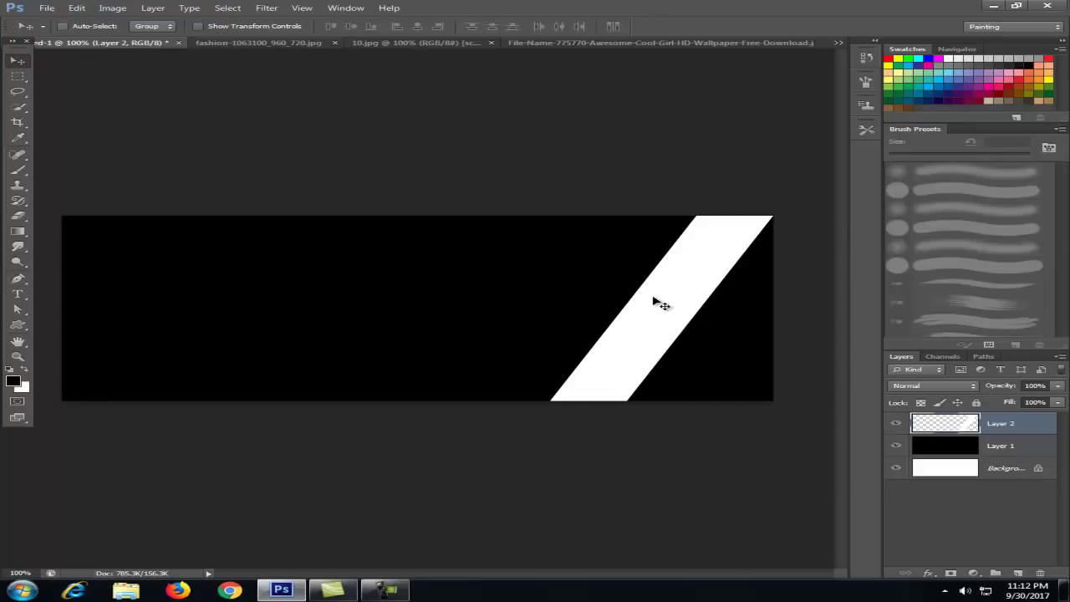
# Duplicate the band layer three times, placing each copy further left to form four stripes
pyautogui.rightClick(999, 423)
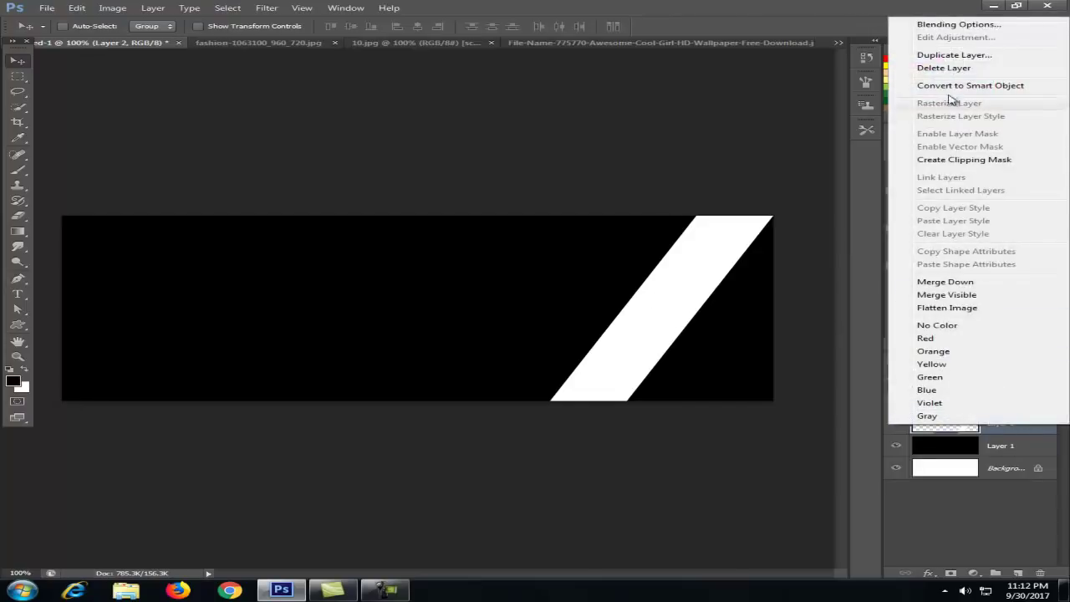
pyautogui.click(952, 55)
pyautogui.click(691, 190)
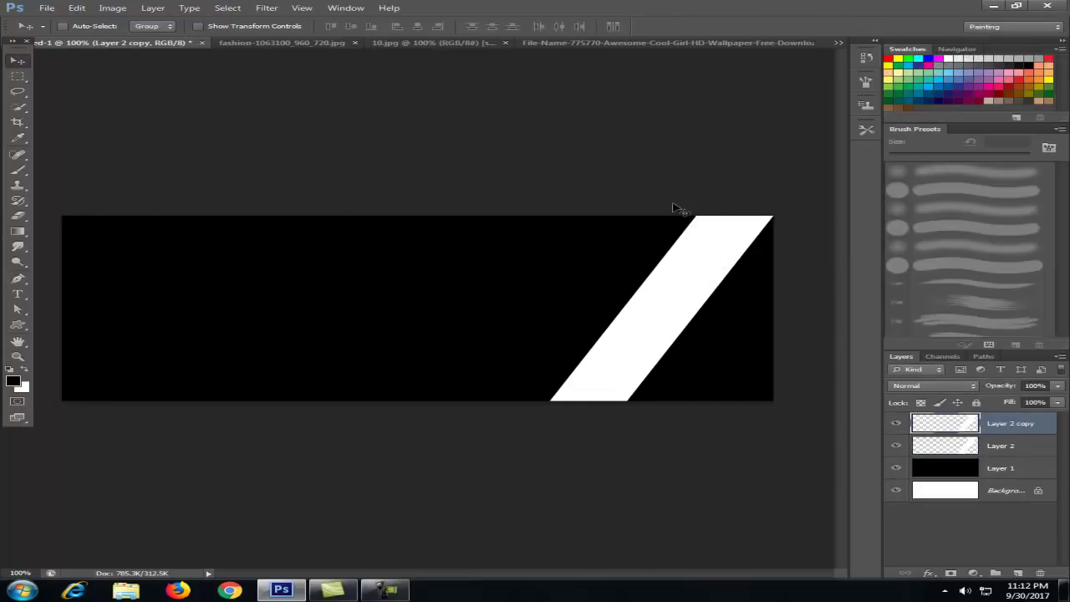
pyautogui.moveTo(664, 289)
pyautogui.mouseDown()
pyautogui.moveTo(553, 287)
pyautogui.moveTo(568, 286)
pyautogui.mouseUp()
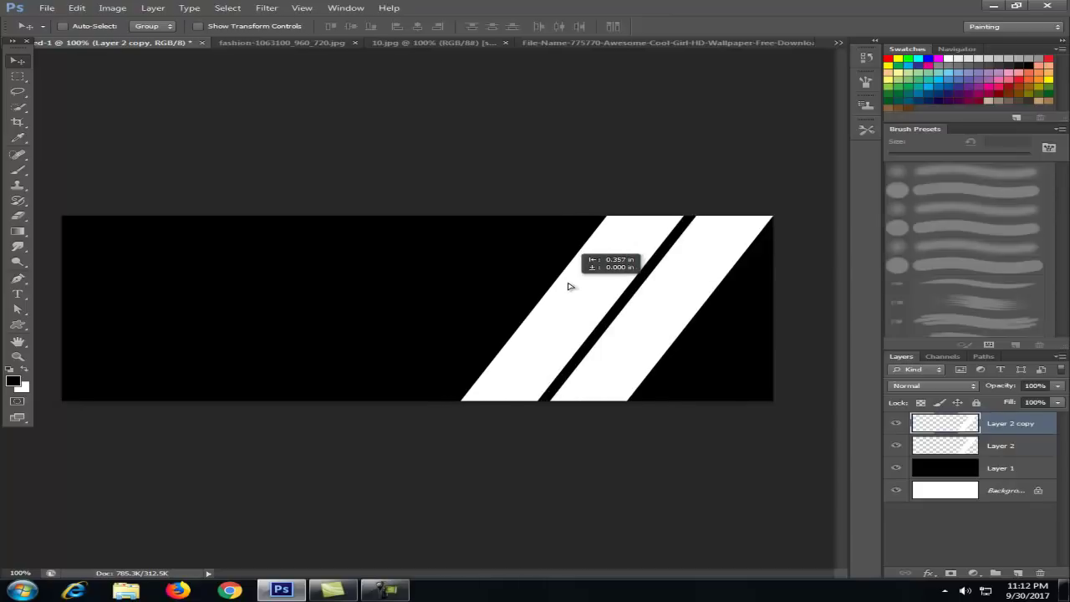
pyautogui.rightClick(1009, 423)
pyautogui.click(953, 58)
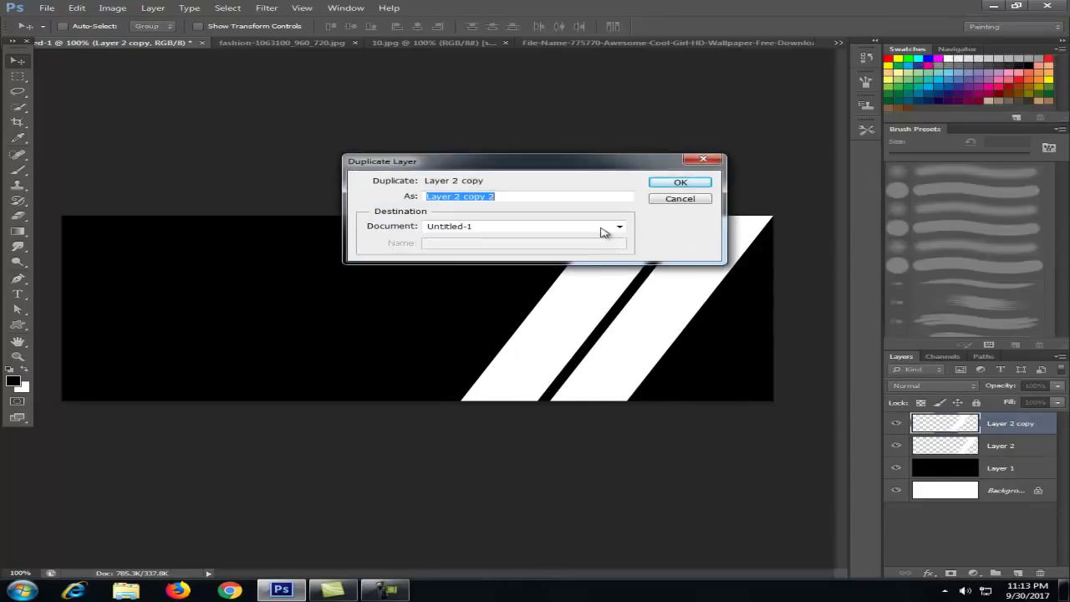
pyautogui.click(681, 182)
pyautogui.moveTo(594, 306); pyautogui.dragTo(502, 305)
pyautogui.rightClick(1017, 424)
pyautogui.click(928, 55)
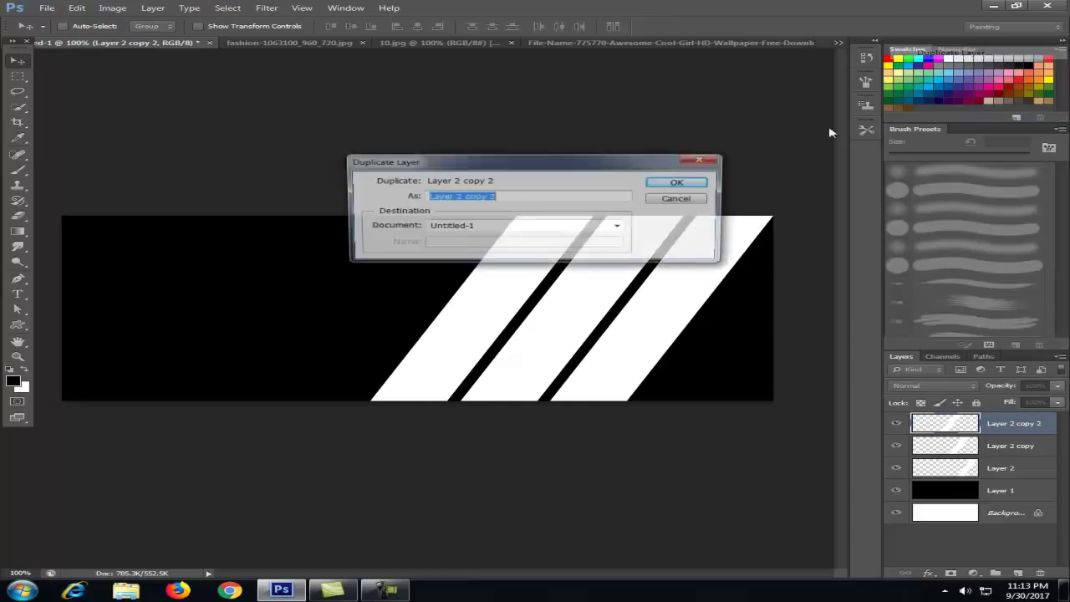
pyautogui.click(680, 183)
pyautogui.moveTo(470, 281); pyautogui.dragTo(386, 290)
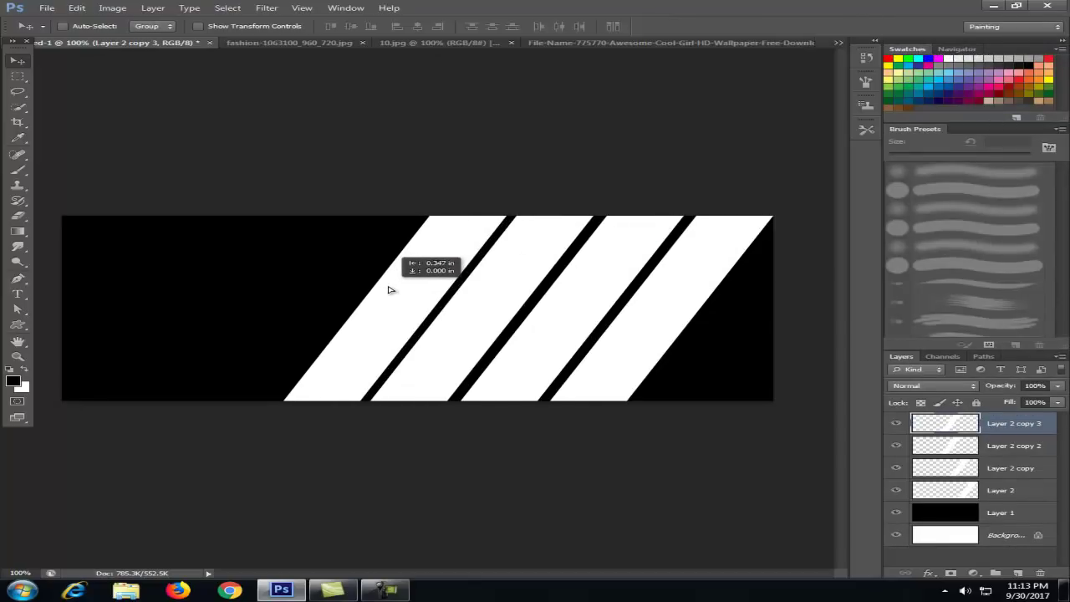
pyautogui.moveTo(387, 290); pyautogui.dragTo(387, 290)
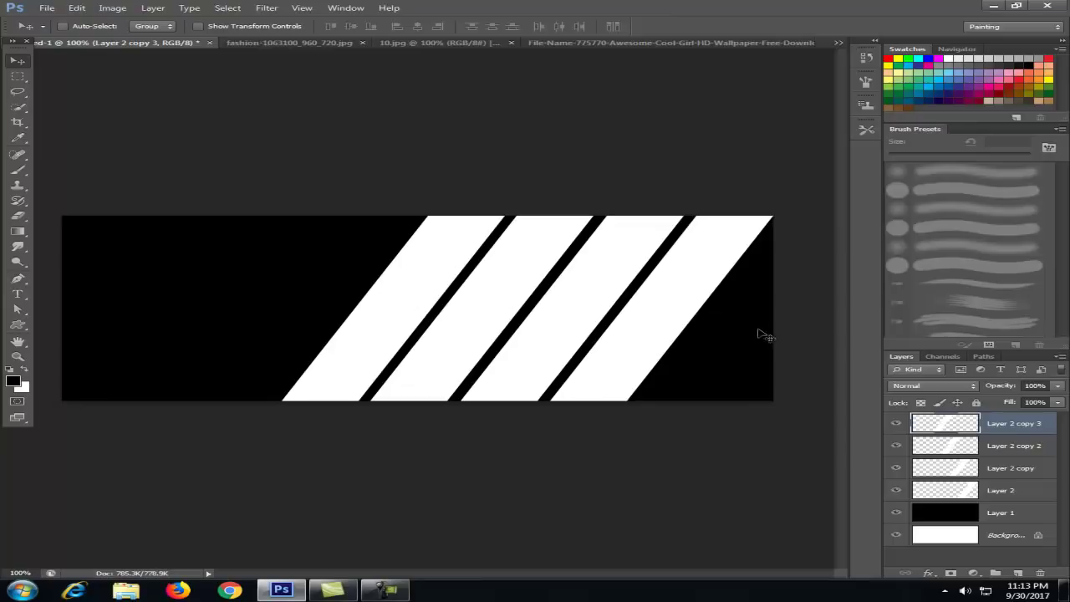
# Nudge Layer 2 copy, copy 2 and copy 3 rightward so the gaps are even
pyautogui.keyDown('ctrl'); pyautogui.click(589, 306); pyautogui.keyUp('ctrl')
pyautogui.moveTo(574, 306); pyautogui.dragTo(582, 306)
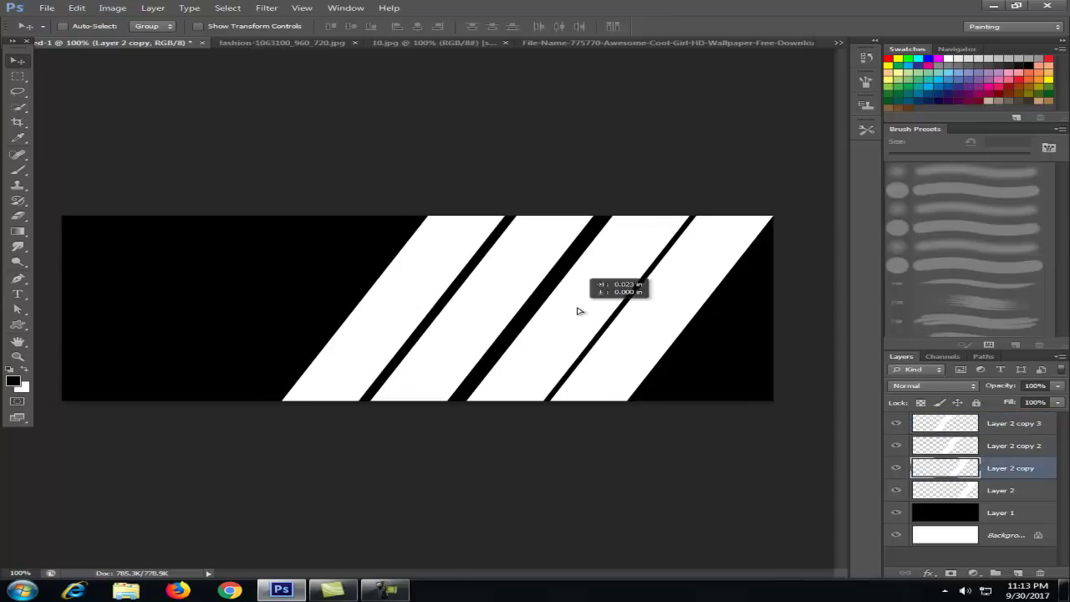
pyautogui.keyDown('ctrl'); pyautogui.click(500, 303); pyautogui.keyUp('ctrl')
pyautogui.moveTo(497, 298); pyautogui.dragTo(507, 303)
pyautogui.keyDown('ctrl'); pyautogui.click(406, 291); pyautogui.keyUp('ctrl')
pyautogui.moveTo(413, 290); pyautogui.dragTo(427, 289)
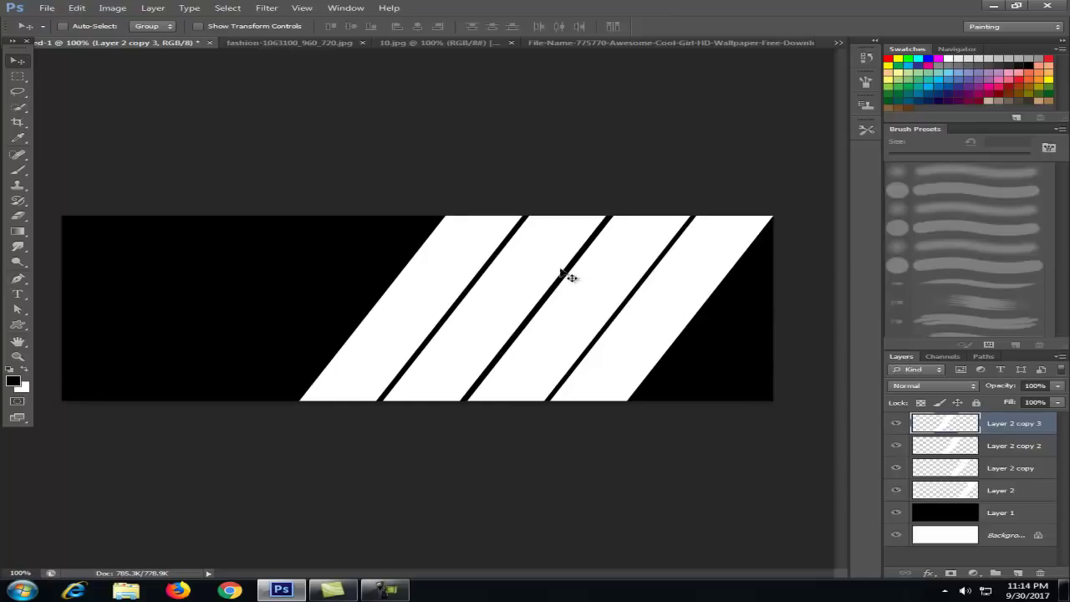
# Load Layer 2's stripe as a selection and copy the whole winter-hat portrait
pyautogui.click(953, 496)
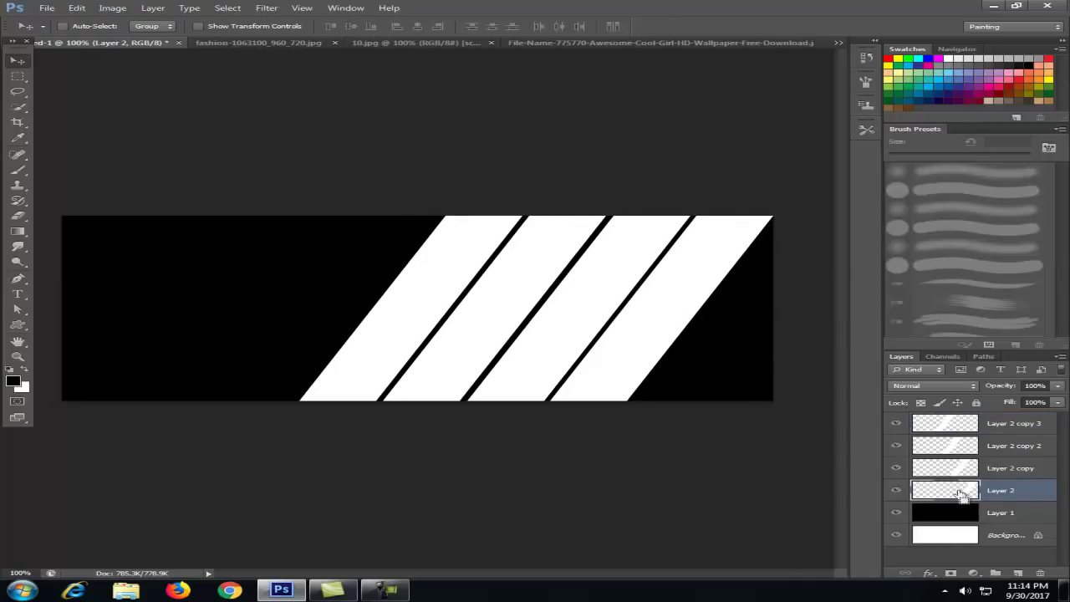
pyautogui.keyDown('ctrl'); pyautogui.click(959, 493); pyautogui.keyUp('ctrl')
pyautogui.click(838, 43)
pyautogui.click(510, 56)
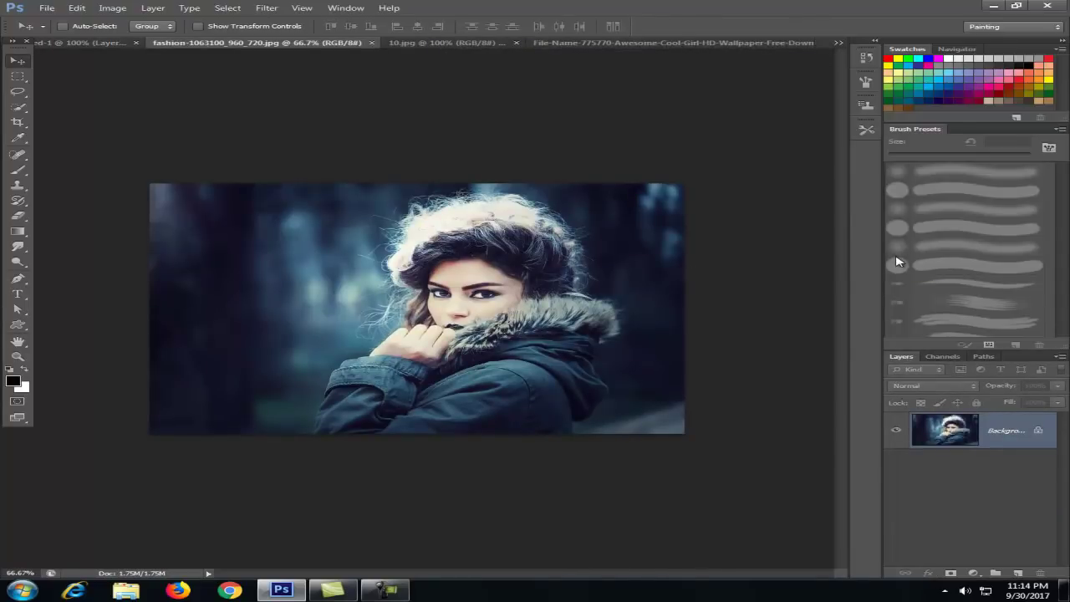
pyautogui.hotkey('ctrl', 'a')
pyautogui.click(76, 7)
pyautogui.click(93, 86)
# Paste the portrait into the rightmost stripe and position it so her face shows
pyautogui.click(838, 43)
pyautogui.click(649, 42)
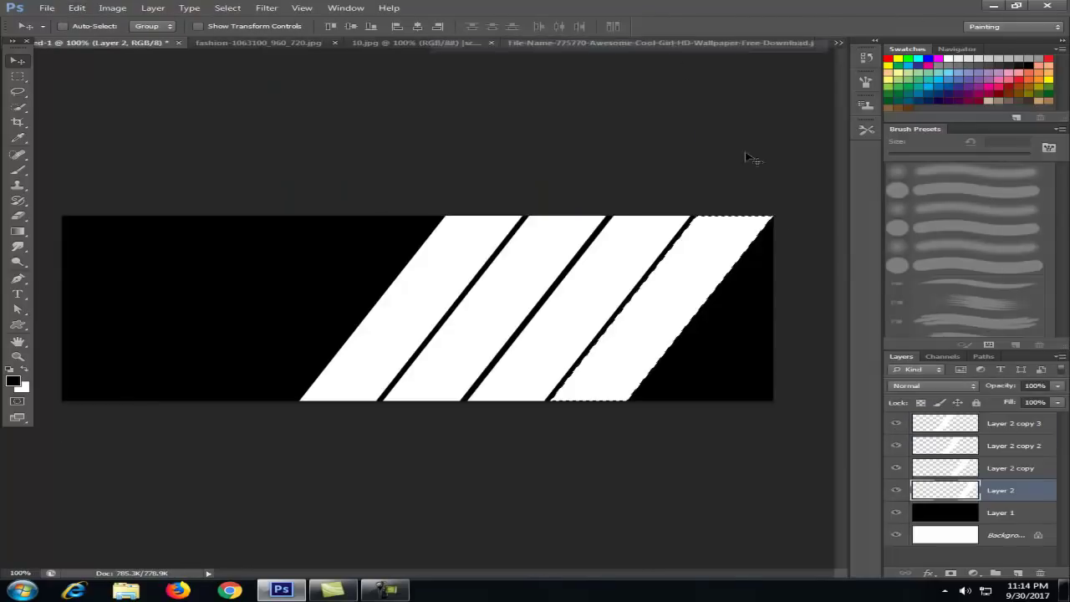
pyautogui.click(76, 8)
pyautogui.moveTo(107, 122)
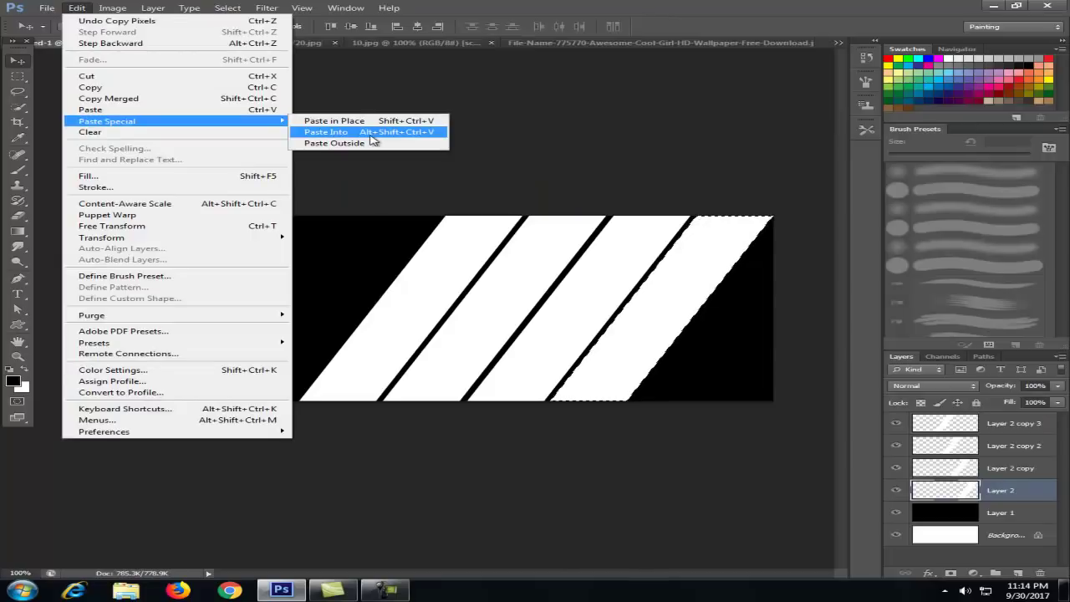
pyautogui.click(371, 136)
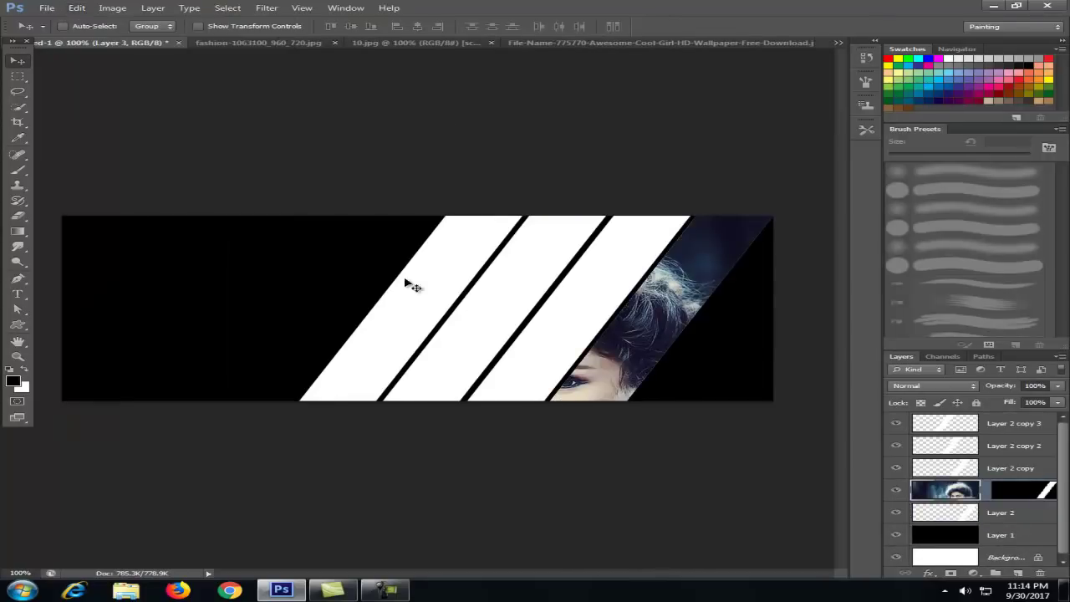
pyautogui.moveTo(668, 313)
pyautogui.mouseDown()
pyautogui.moveTo(728, 215)
pyautogui.moveTo(740, 222)
pyautogui.mouseUp()
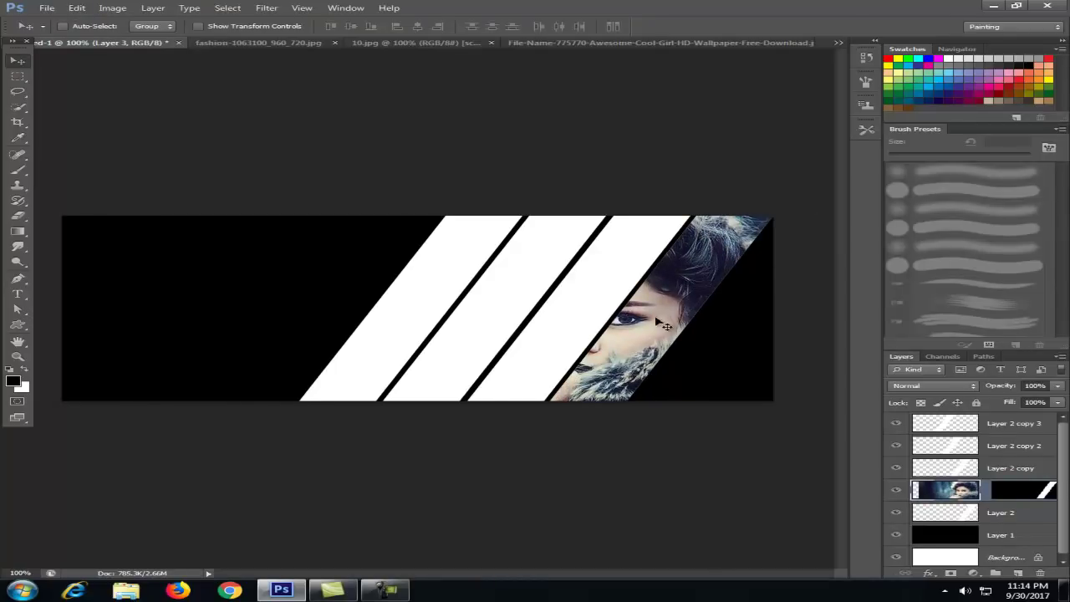
pyautogui.moveTo(631, 361)
pyautogui.mouseDown()
pyautogui.moveTo(705, 302)
pyautogui.moveTo(699, 334)
pyautogui.mouseUp()
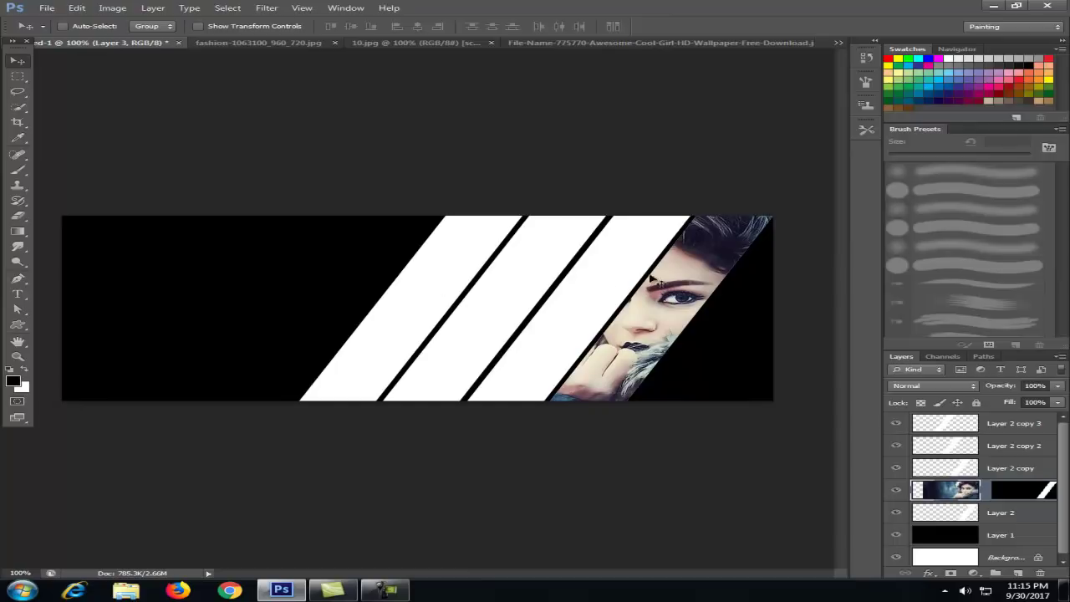
# Load Layer 2 copy's stripe as a selection and copy all of 10.jpg
pyautogui.click(961, 472)
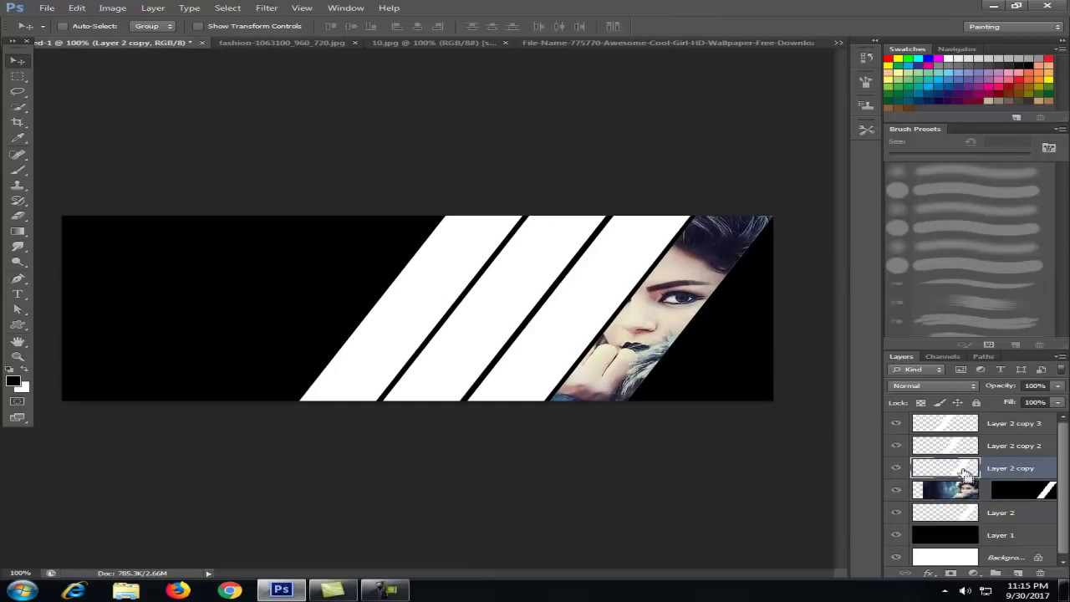
pyautogui.keyDown('ctrl'); pyautogui.click(963, 466); pyautogui.keyUp('ctrl')
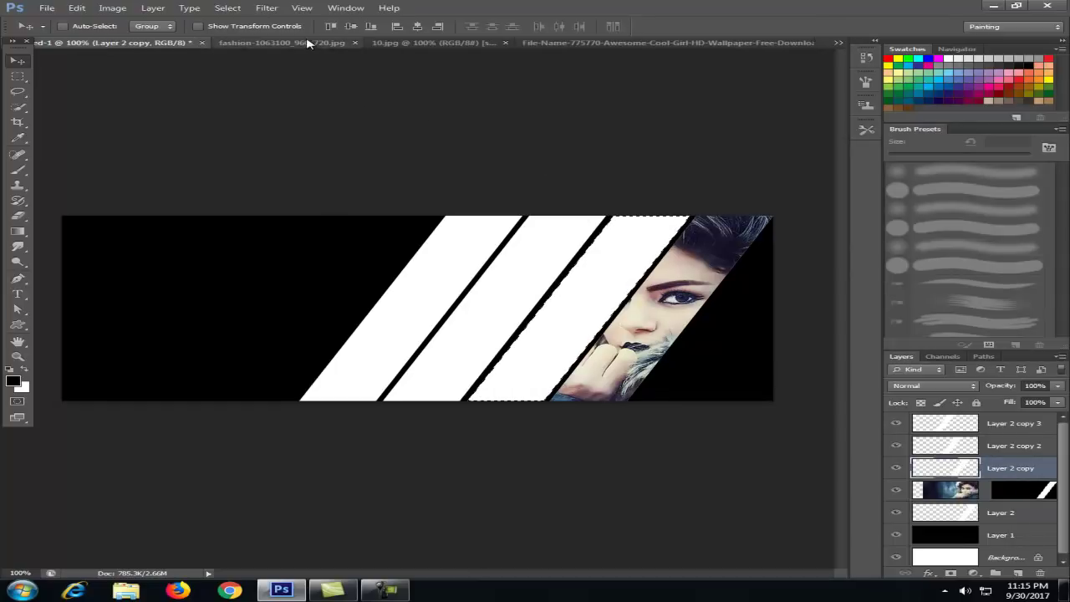
pyautogui.click(837, 43)
pyautogui.click(626, 76)
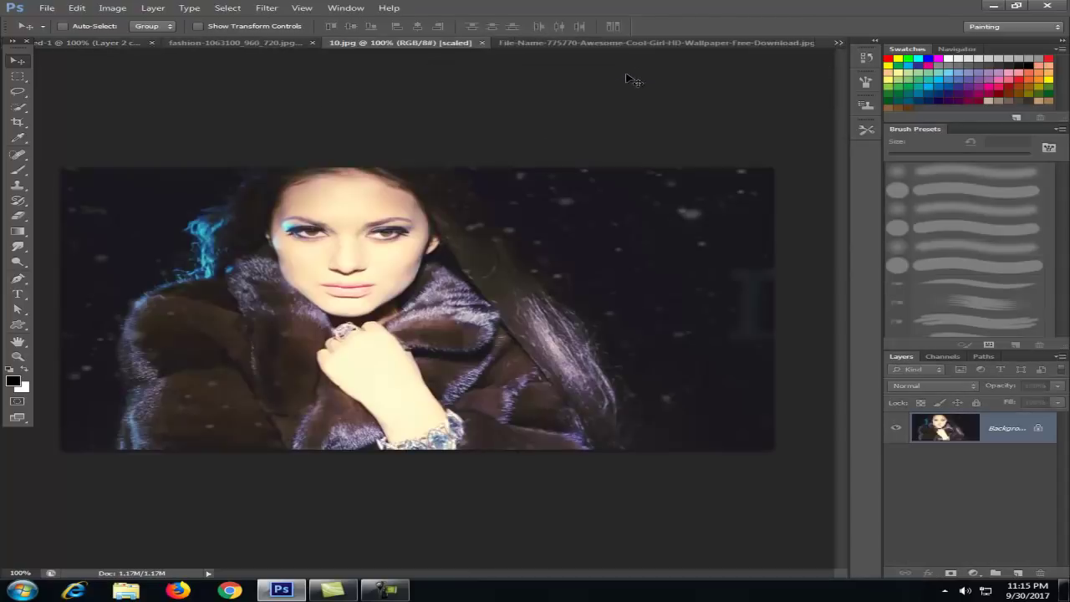
pyautogui.hotkey('ctrl', 'a')
pyautogui.click(76, 8)
pyautogui.click(95, 87)
# Paste the fur-coat photo into the third stripe and position her face within it
pyautogui.click(837, 43)
pyautogui.click(650, 52)
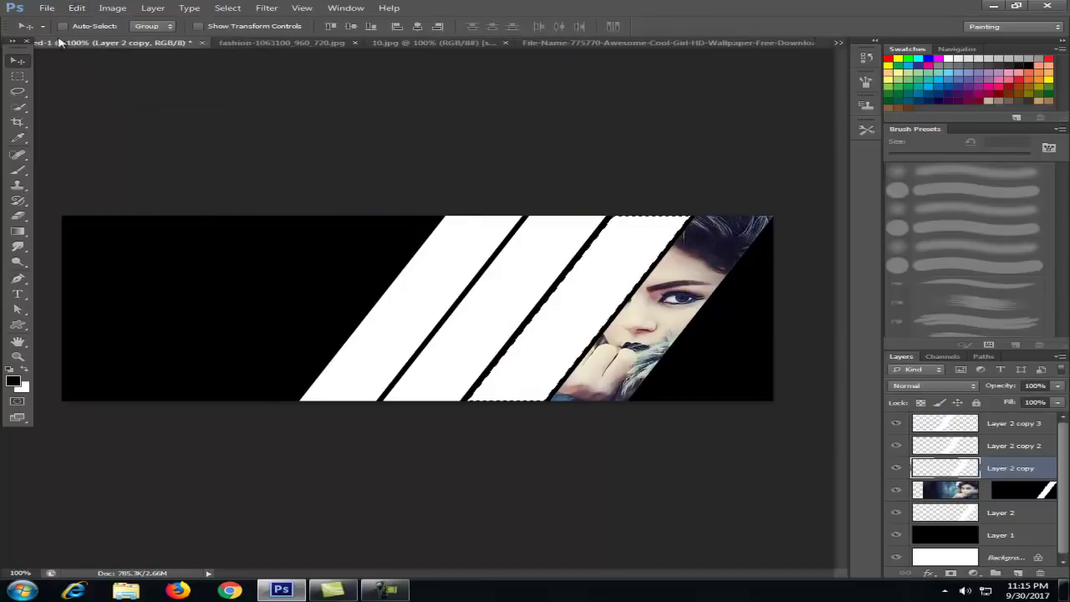
pyautogui.click(76, 8)
pyautogui.moveTo(107, 121)
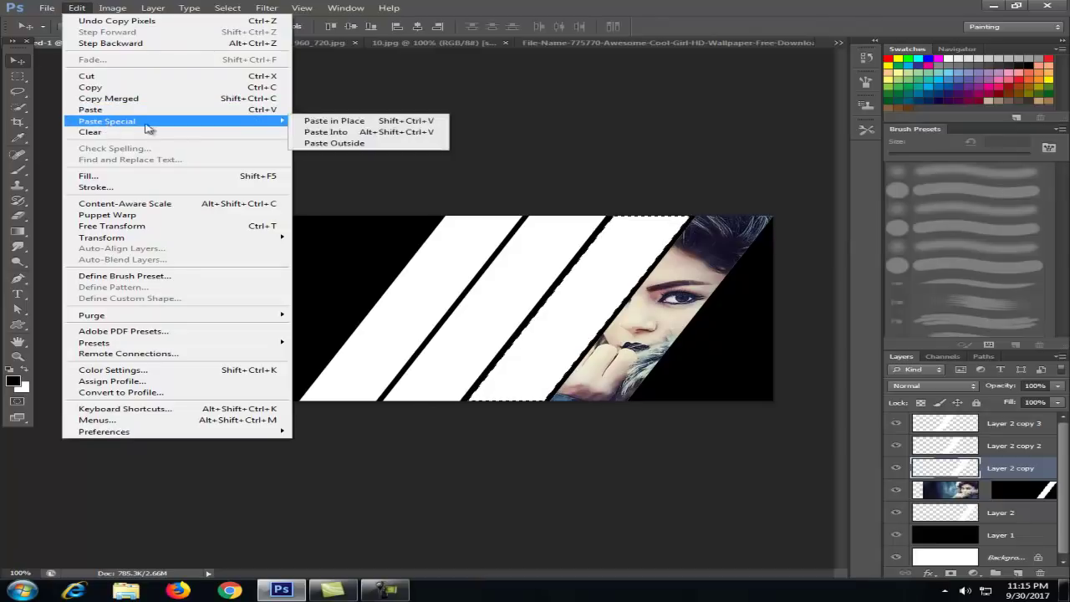
pyautogui.click(378, 132)
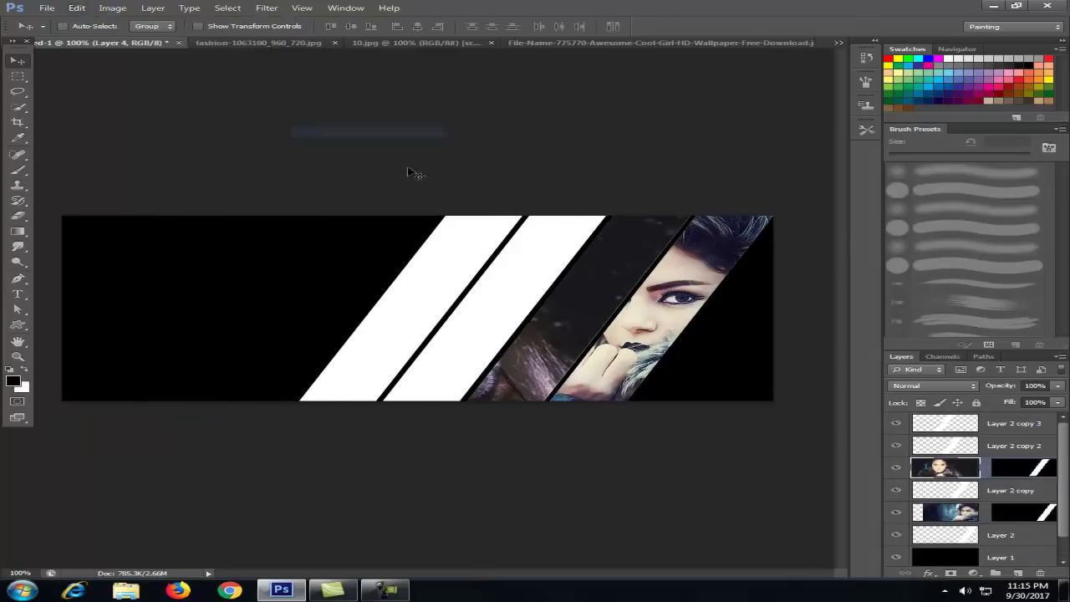
pyautogui.moveTo(519, 338); pyautogui.dragTo(597, 310)
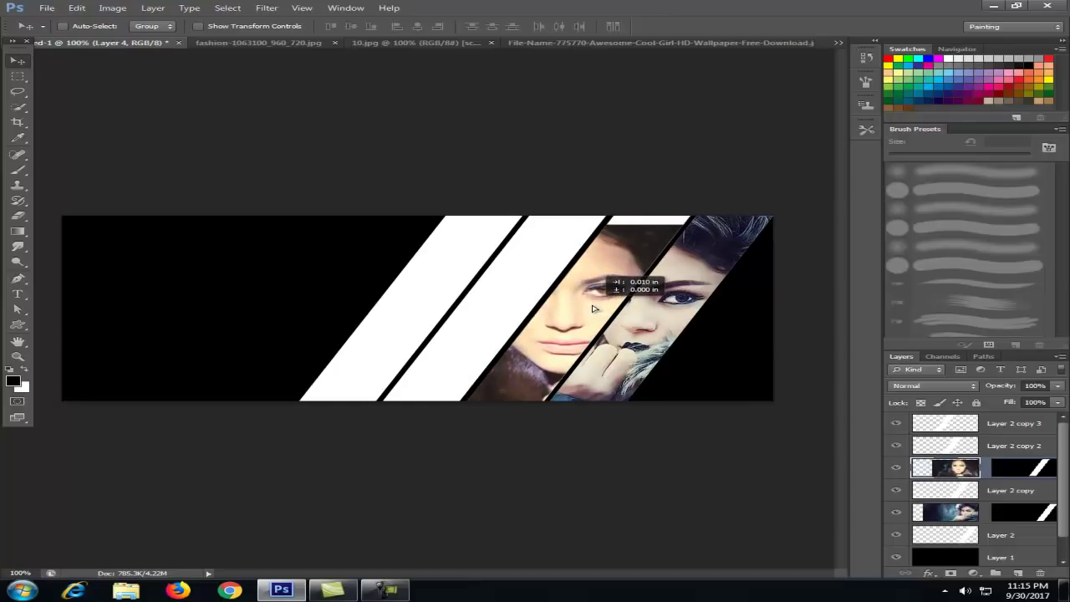
pyautogui.moveTo(598, 309); pyautogui.dragTo(610, 297)
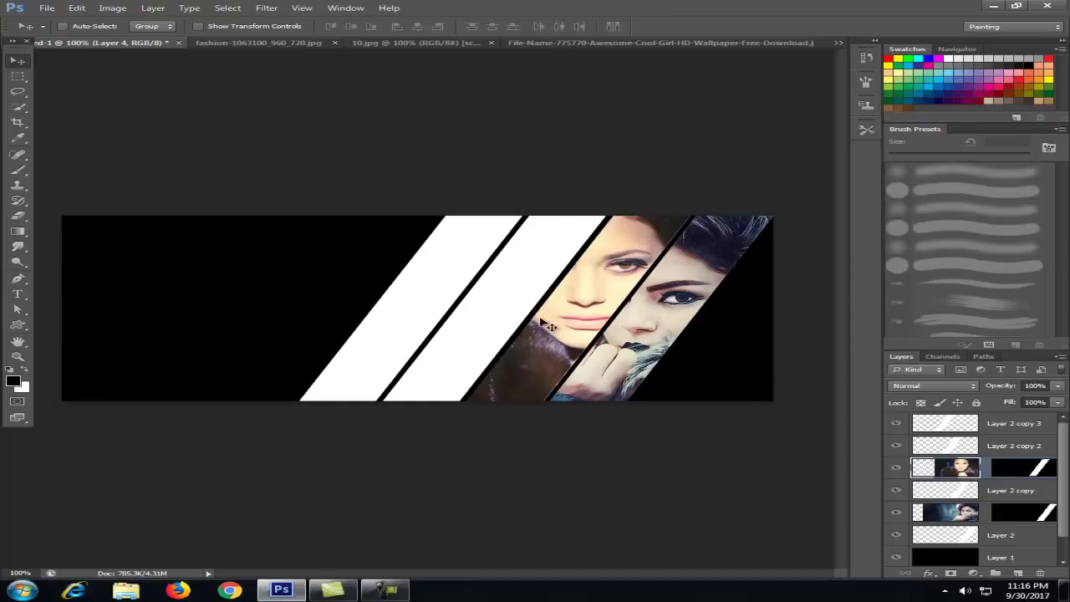
# Load Layer 2 copy 2's stripe as a selection and copy the flowing-hair portrait
pyautogui.click(968, 449)
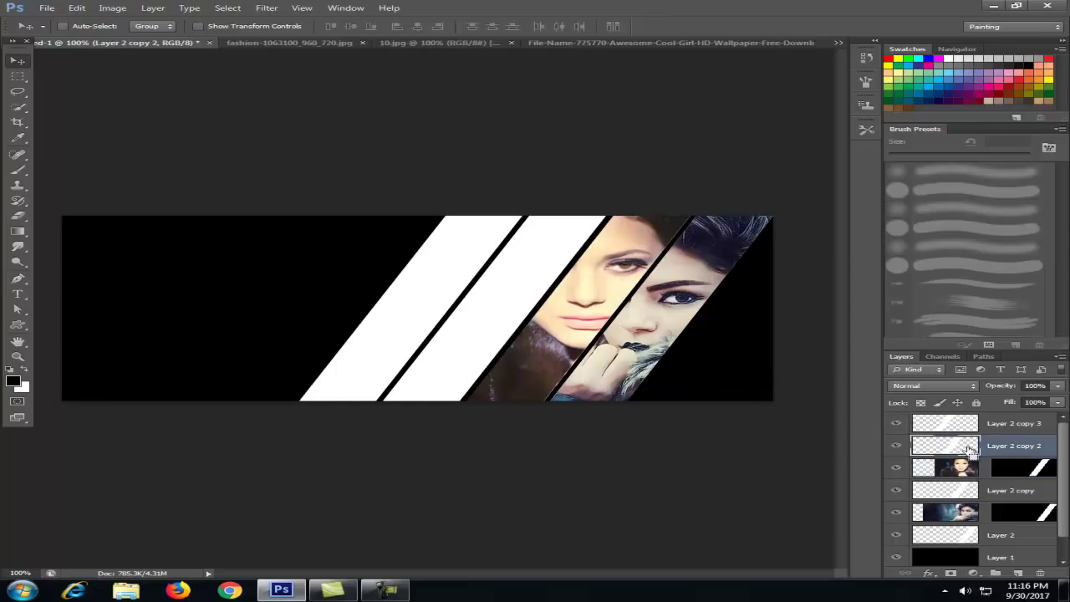
pyautogui.keyDown('ctrl'); pyautogui.click(967, 449); pyautogui.keyUp('ctrl')
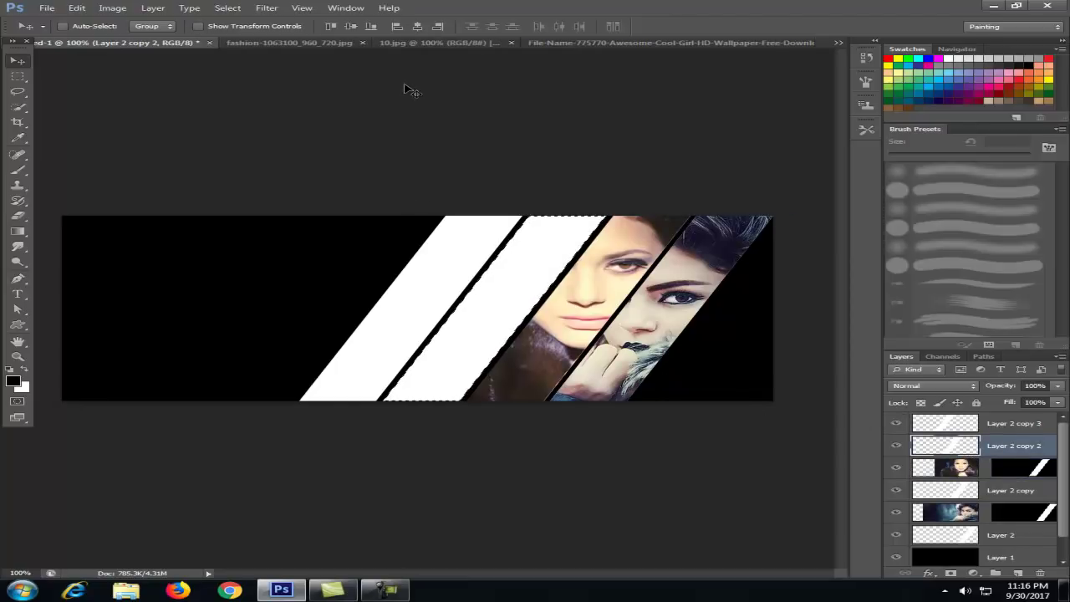
pyautogui.click(294, 45)
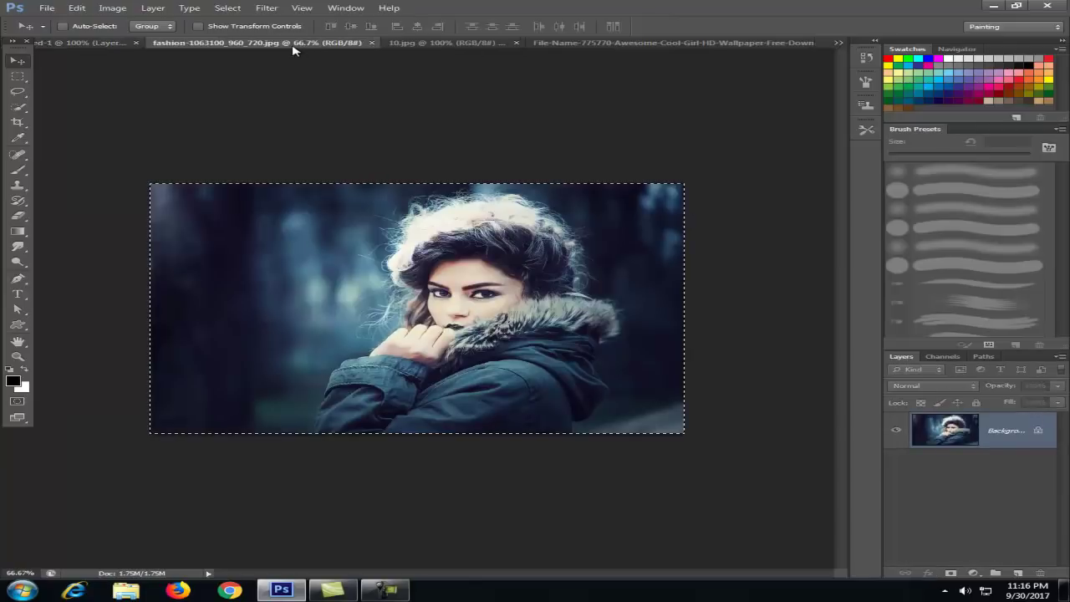
pyautogui.click(416, 45)
pyautogui.click(539, 47)
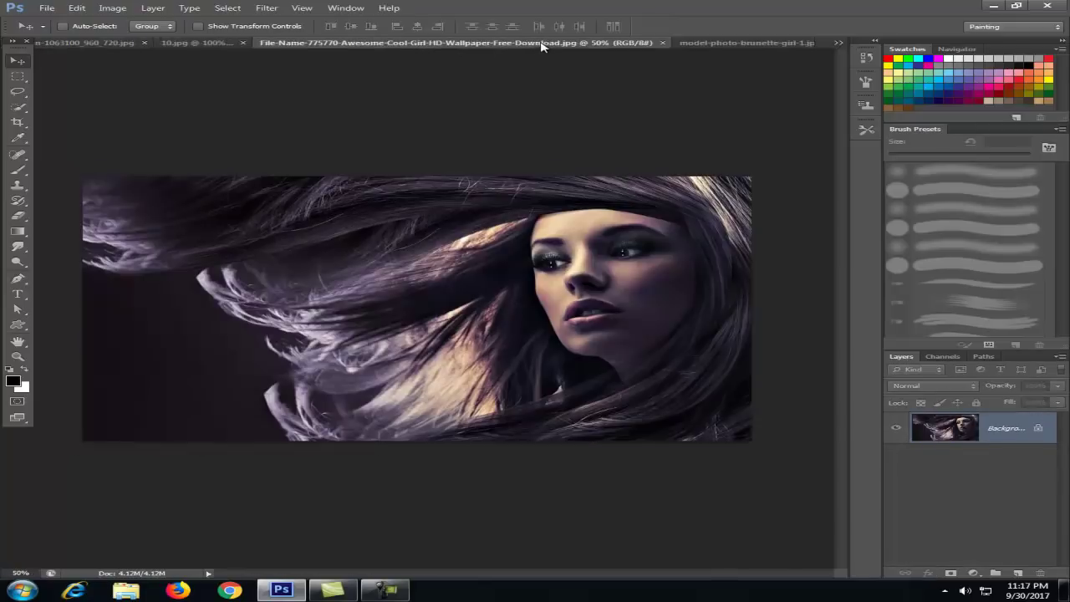
pyautogui.hotkey('ctrl', 'a')
pyautogui.click(76, 8)
pyautogui.click(103, 87)
# Paste the flowing-hair photo into the second stripe of the banner
pyautogui.click(837, 42)
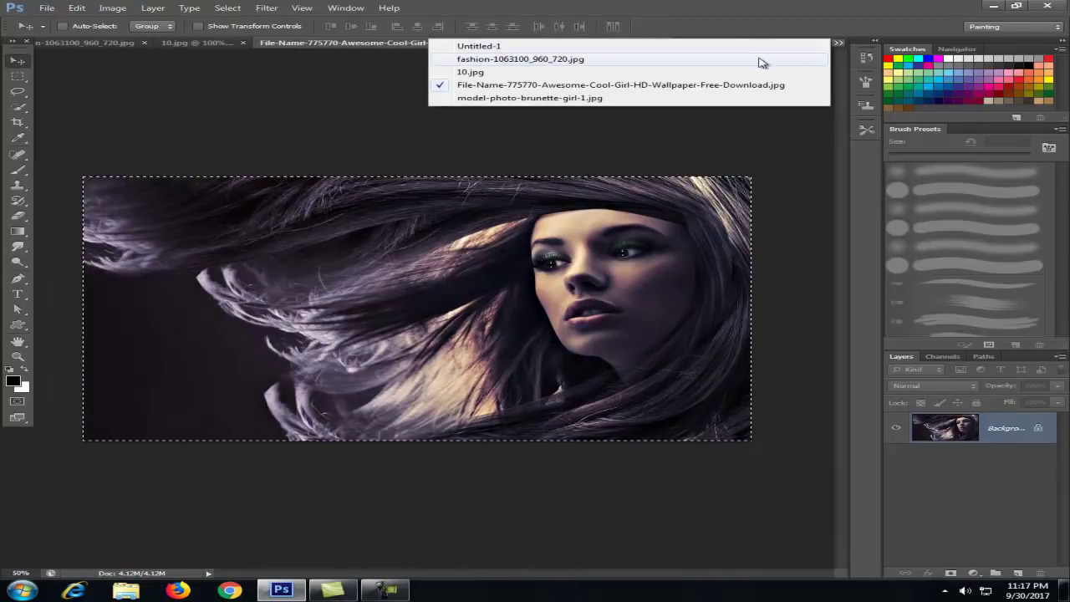
pyautogui.click(576, 46)
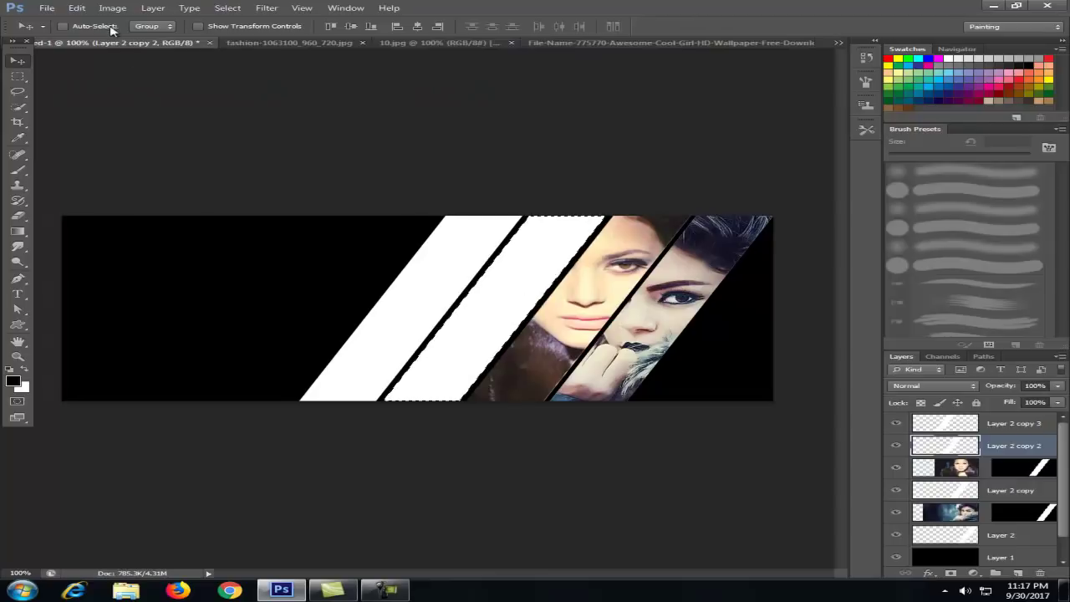
pyautogui.click(76, 8)
pyautogui.moveTo(107, 121)
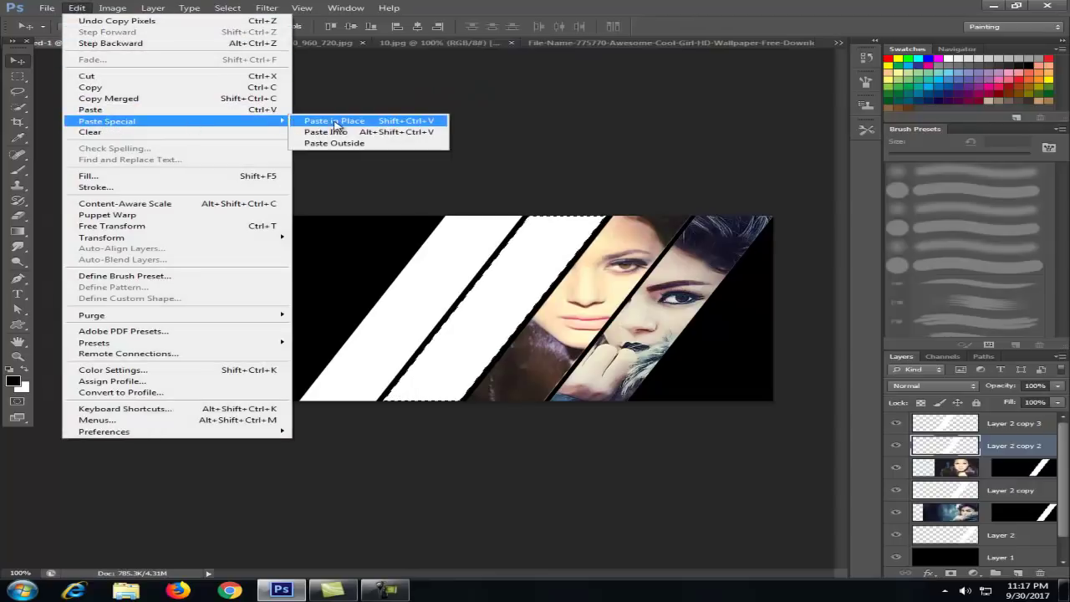
pyautogui.click(349, 136)
pyautogui.moveTo(499, 309)
pyautogui.mouseDown()
pyautogui.moveTo(543, 278)
pyautogui.moveTo(505, 294)
pyautogui.moveTo(499, 275)
pyautogui.moveTo(487, 291)
pyautogui.moveTo(501, 294)
pyautogui.mouseUp()
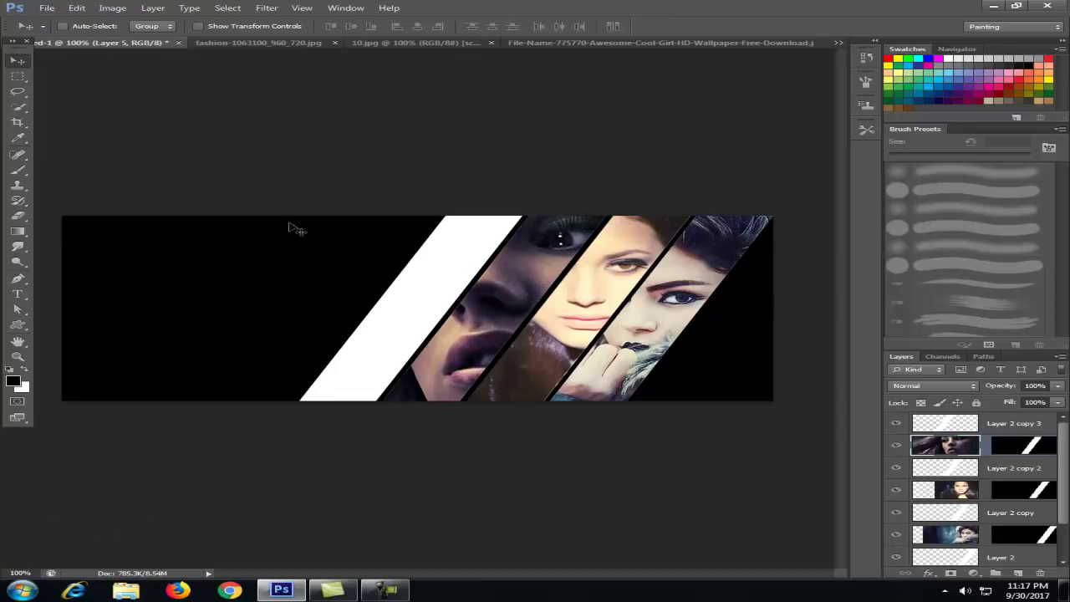
# Scale the pasted photo to about half size and move it so her face fits
pyautogui.hotkey('ctrl', 't')
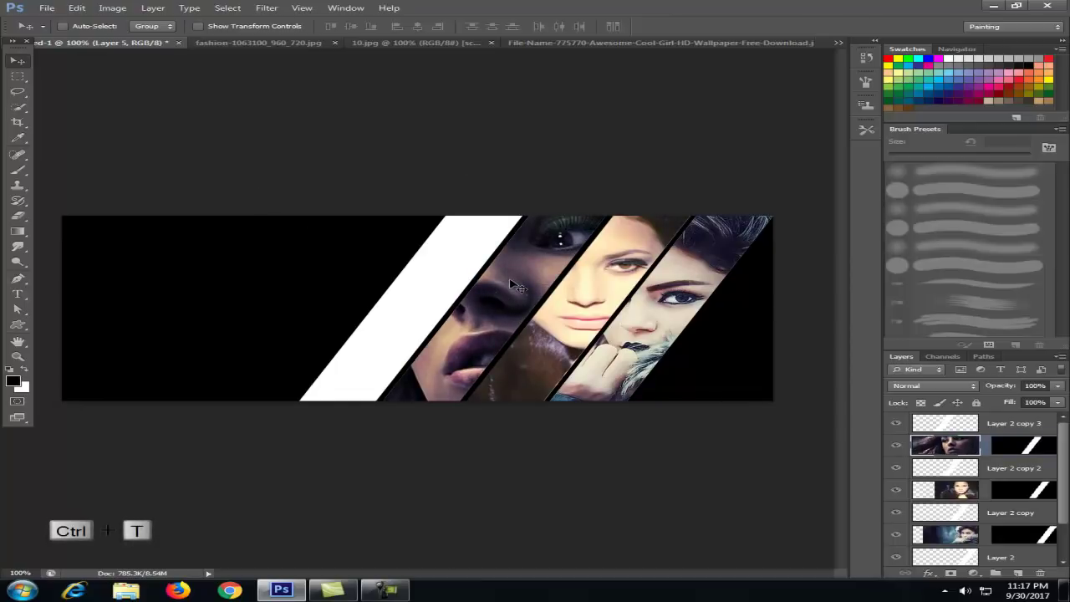
pyautogui.moveTo(821, 85); pyautogui.dragTo(490, 232)
pyautogui.moveTo(327, 292); pyautogui.dragTo(522, 247)
pyautogui.press('Return')
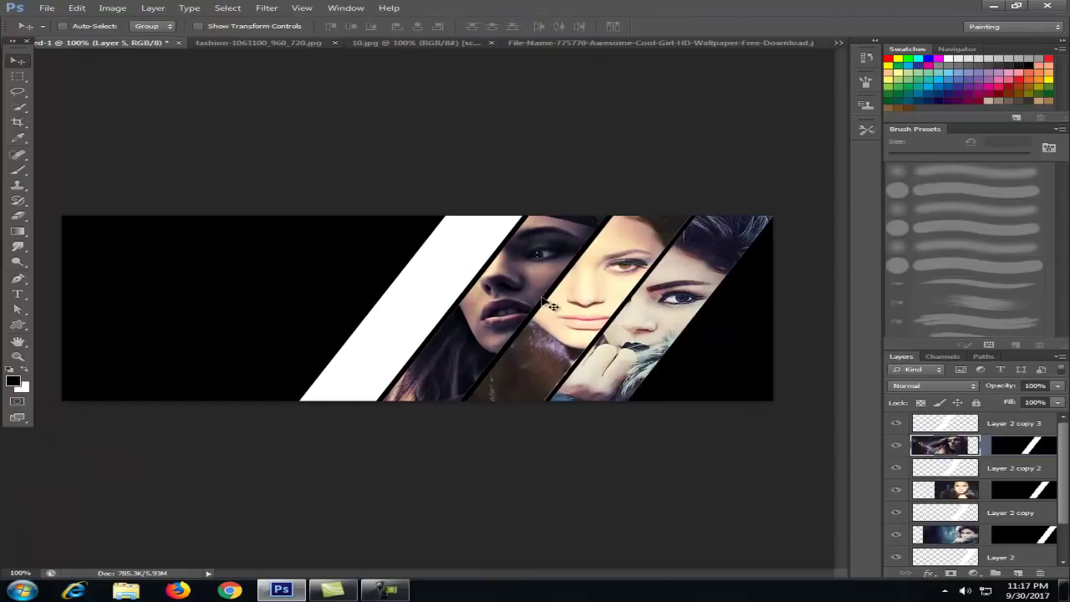
pyautogui.click(955, 426)
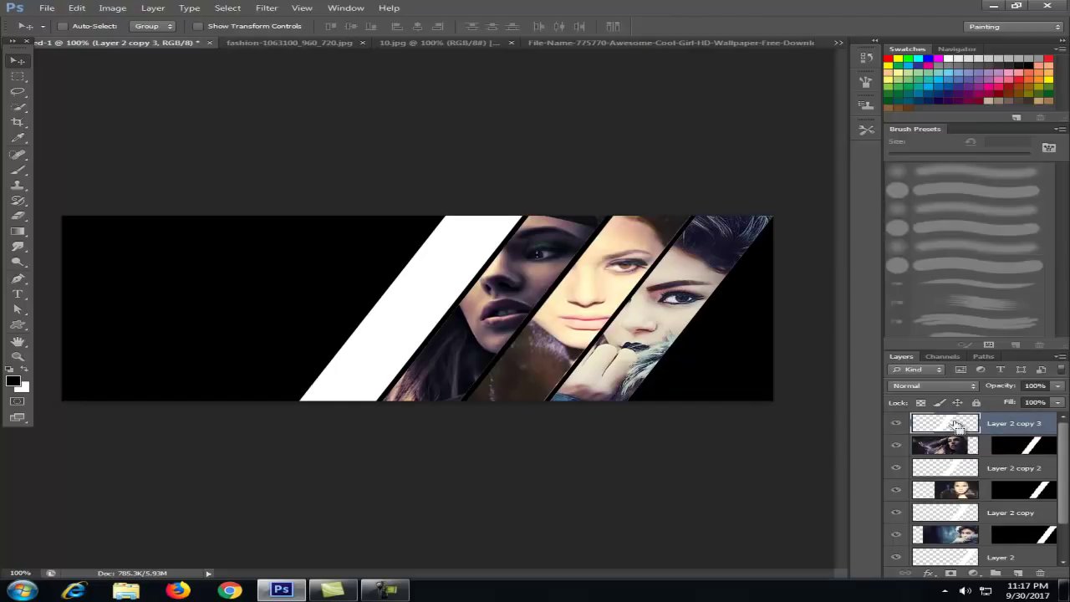
# Load the leftmost stripe as a selection and copy the whole brunette photo
pyautogui.keyDown('ctrl'); pyautogui.click(955, 426); pyautogui.keyUp('ctrl')
pyautogui.click(838, 42)
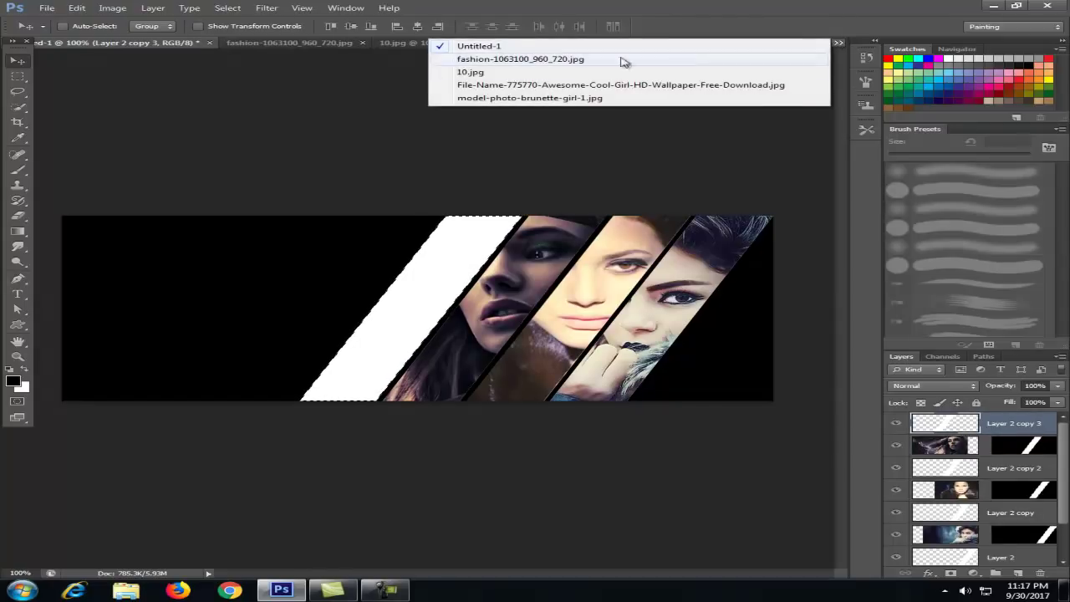
pyautogui.click(561, 98)
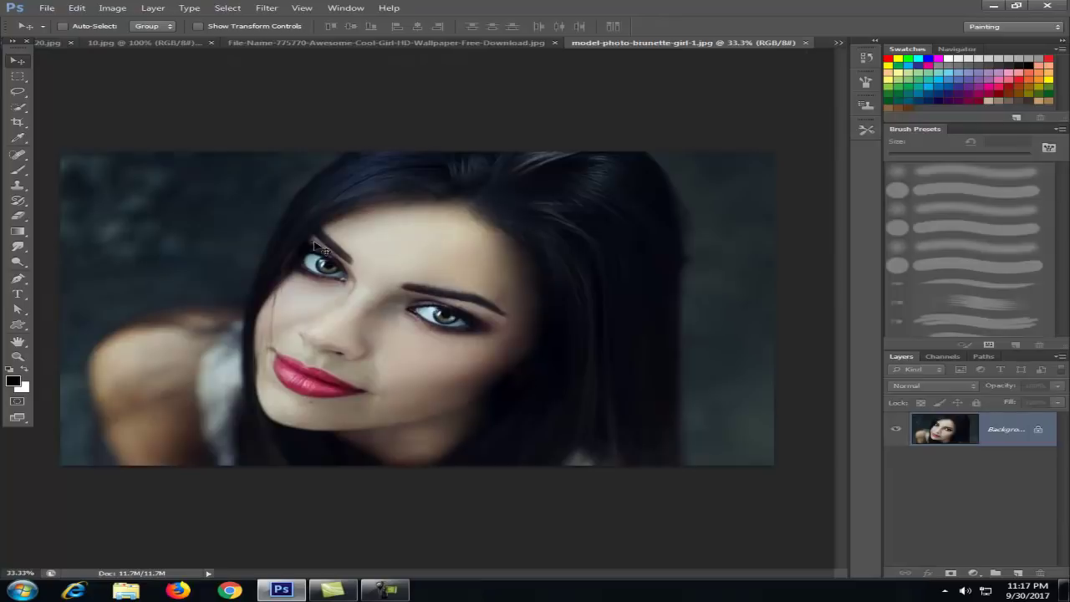
pyautogui.hotkey('ctrl', 'a')
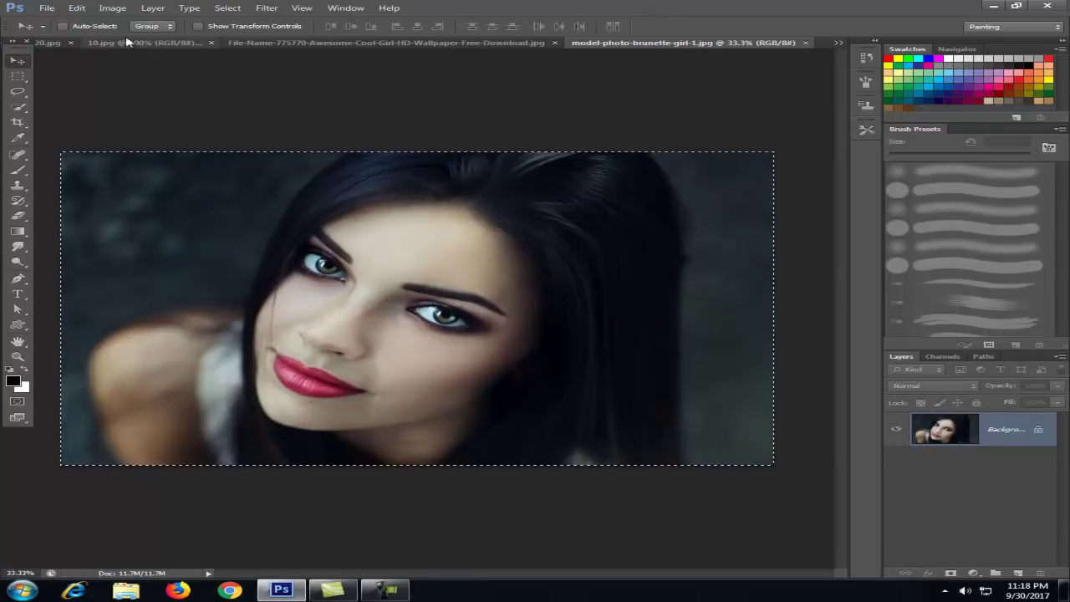
pyautogui.click(76, 8)
pyautogui.click(92, 87)
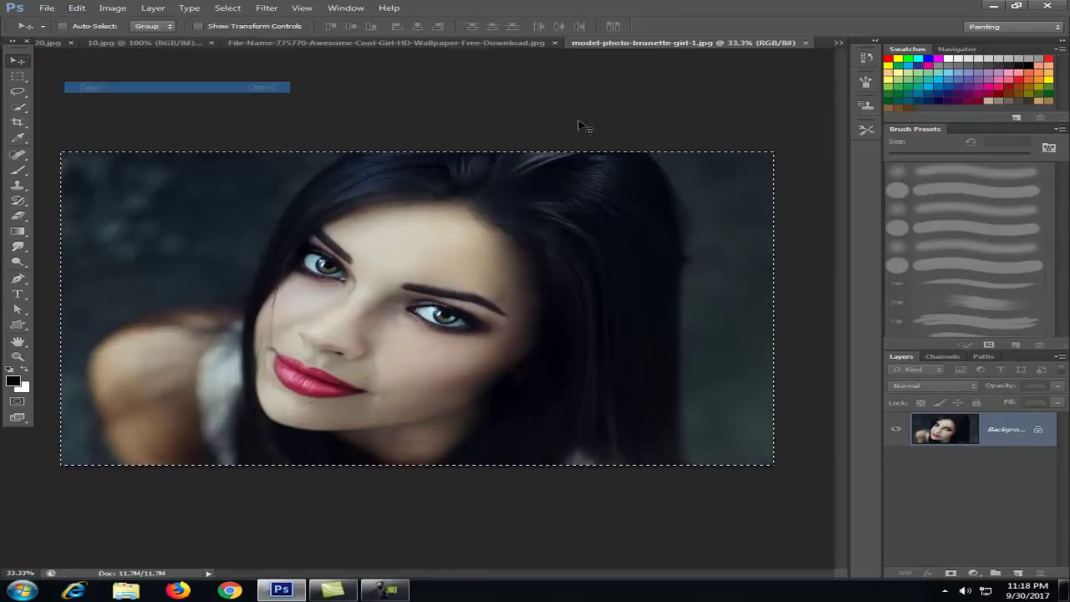
# Paste the brunette photo into the leftmost stripe of the banner
pyautogui.click(838, 42)
pyautogui.click(727, 46)
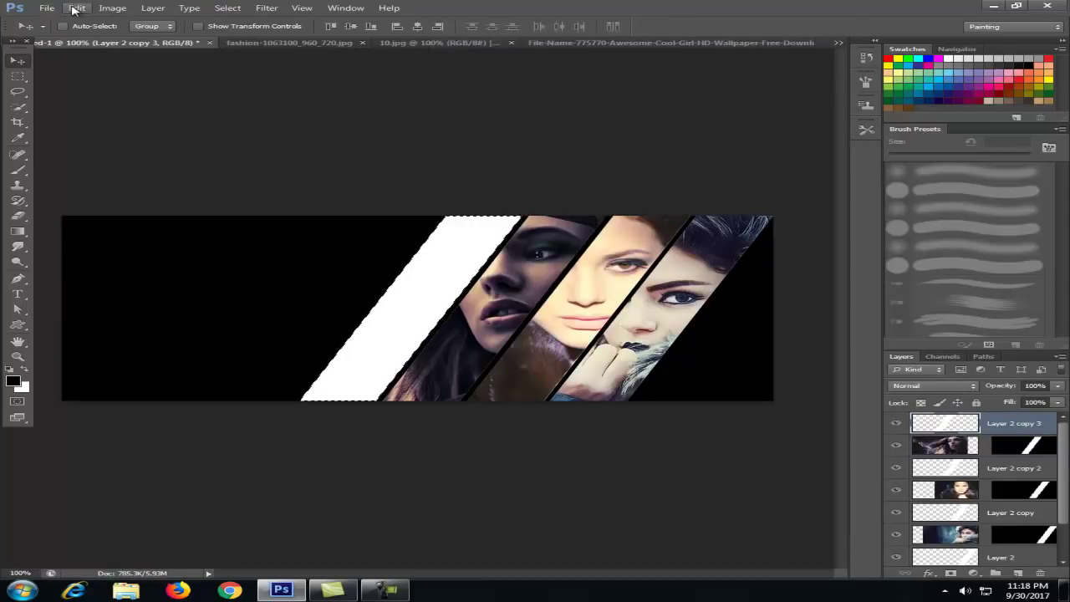
pyautogui.click(76, 7)
pyautogui.moveTo(107, 121)
pyautogui.click(338, 132)
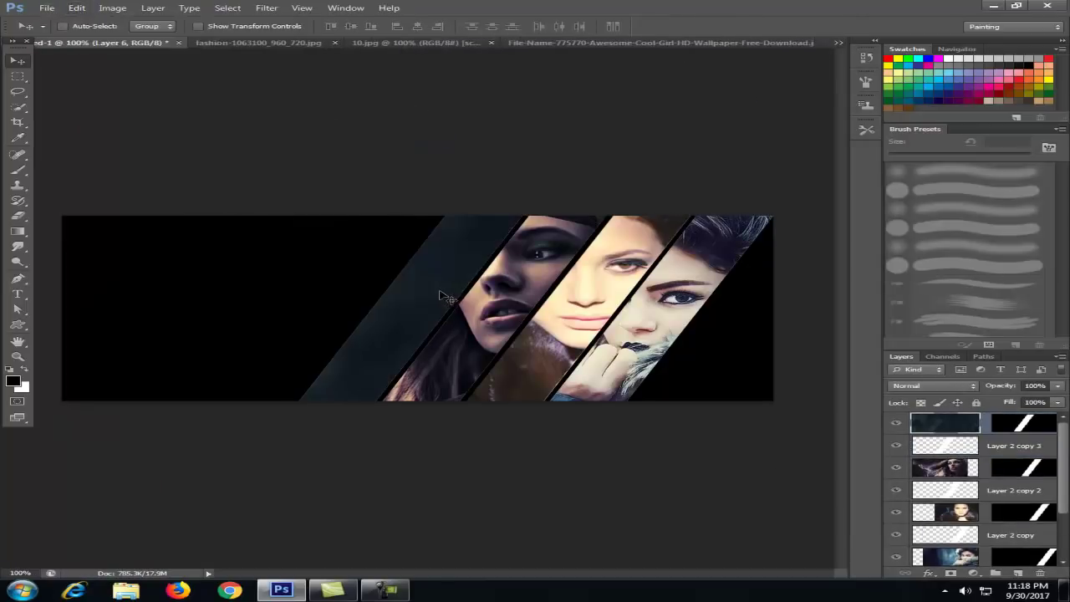
pyautogui.moveTo(387, 287)
pyautogui.mouseDown()
pyautogui.moveTo(208, 219)
pyautogui.moveTo(376, 276)
pyautogui.moveTo(429, 239)
pyautogui.moveTo(473, 241)
pyautogui.mouseUp()
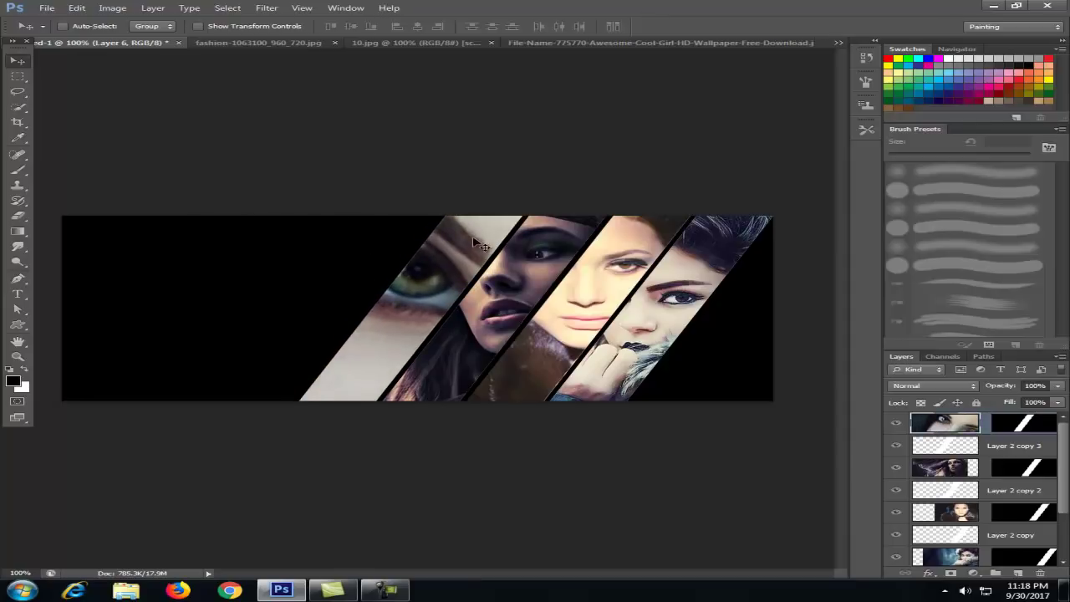
# Scale the photo to about a quarter size so her eye and red lips show
pyautogui.hotkey('ctrl', 't')
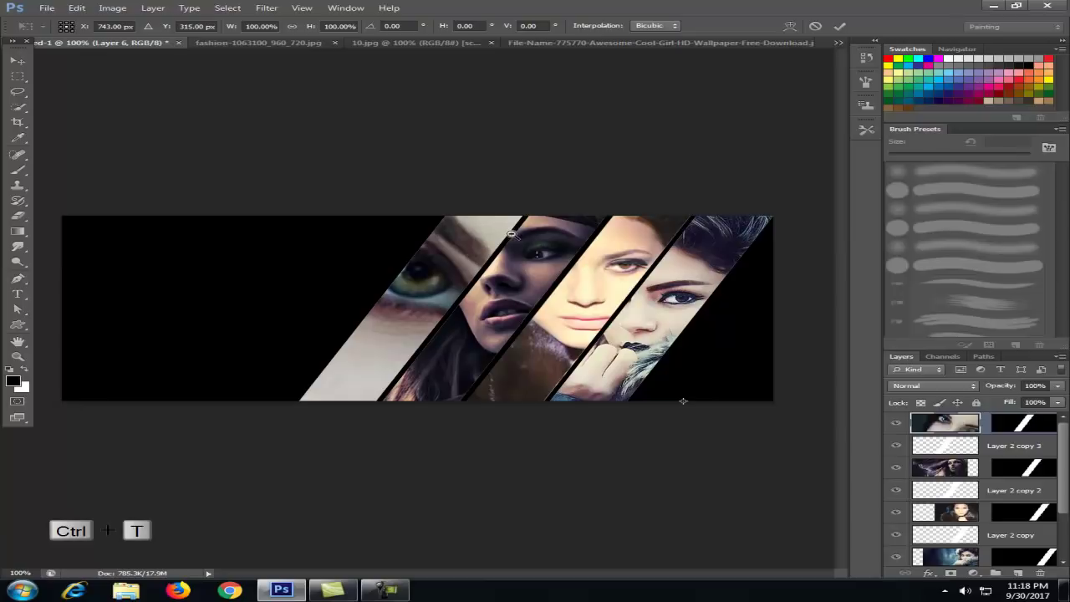
pyautogui.hotkey('ctrl', '-')
pyautogui.hotkey('ctrl', '-')
pyautogui.hotkey('ctrl', '-')
pyautogui.hotkey('ctrl', '-')
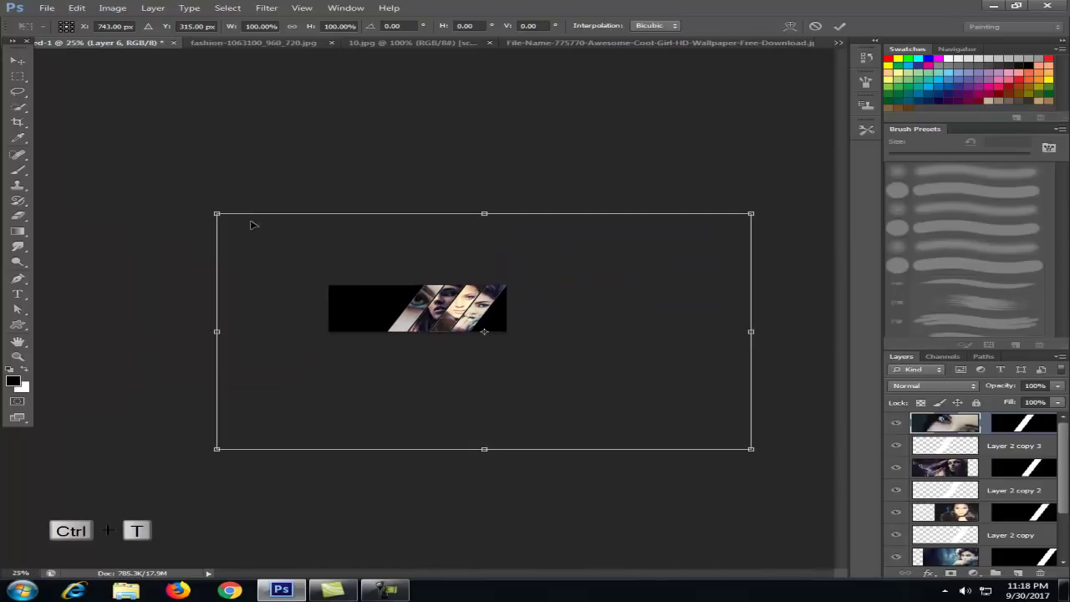
pyautogui.moveTo(217, 214); pyautogui.dragTo(421, 304)
pyautogui.moveTo(525, 353); pyautogui.dragTo(462, 326)
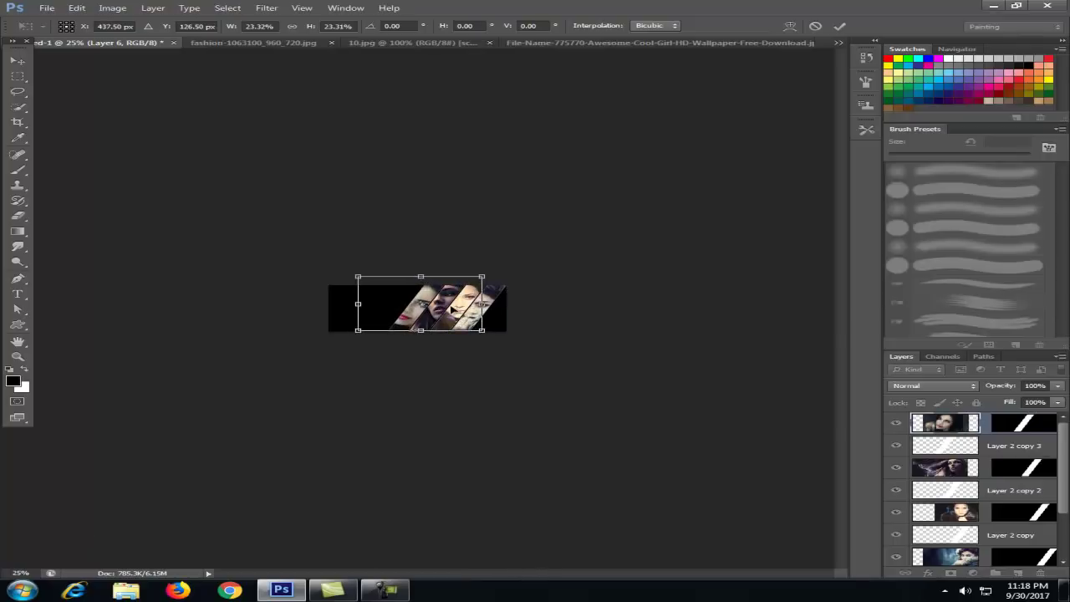
pyautogui.press('Return')
pyautogui.hotkey('ctrl', '+')
pyautogui.hotkey('ctrl', '+')
pyautogui.hotkey('ctrl', '+')
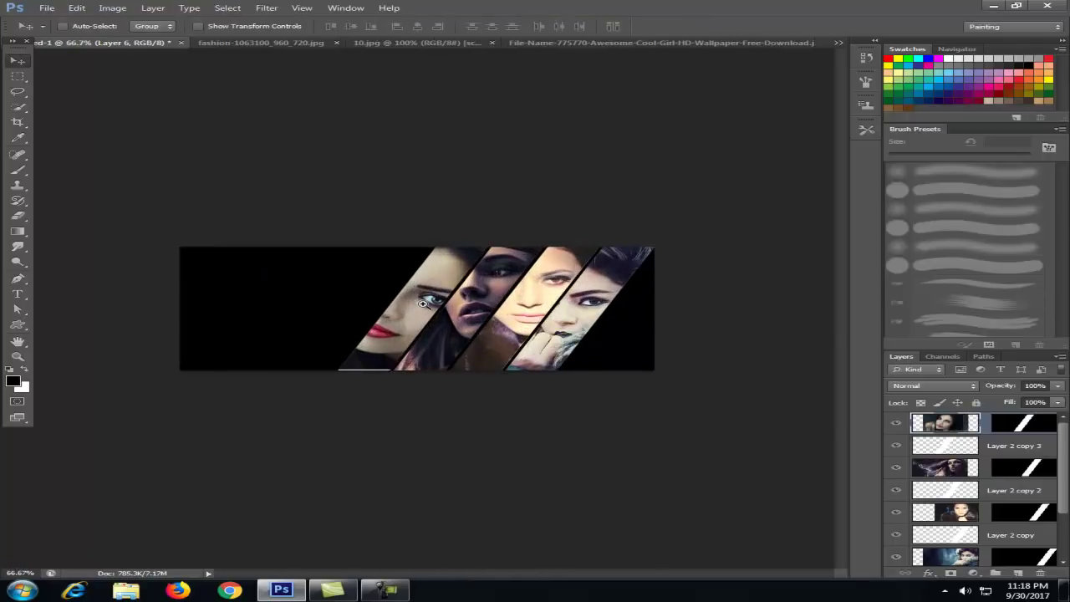
pyautogui.hotkey('ctrl', '+')
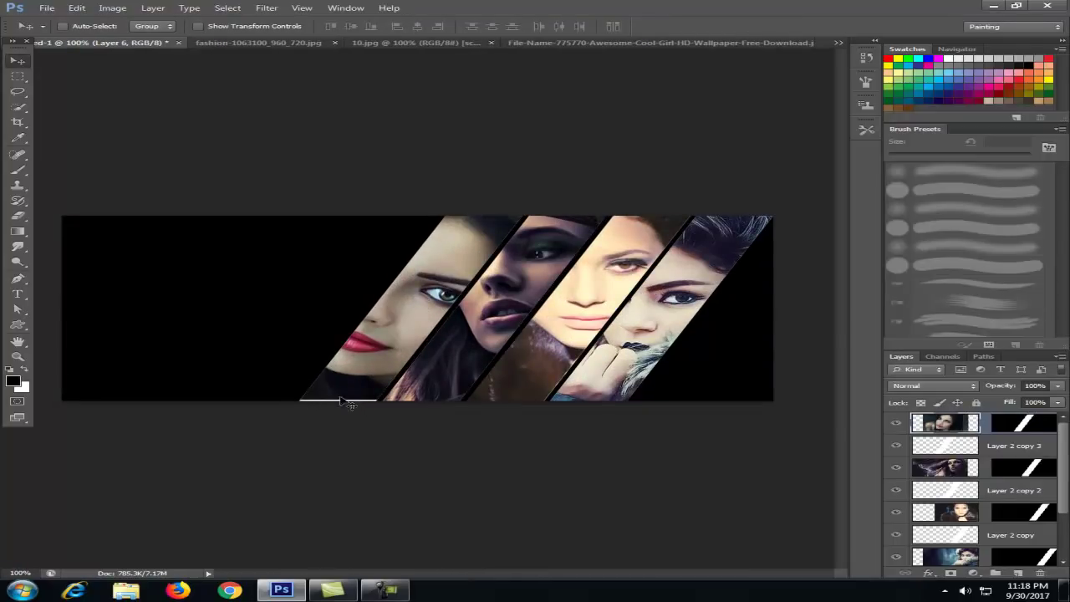
pyautogui.moveTo(429, 288); pyautogui.dragTo(424, 299)
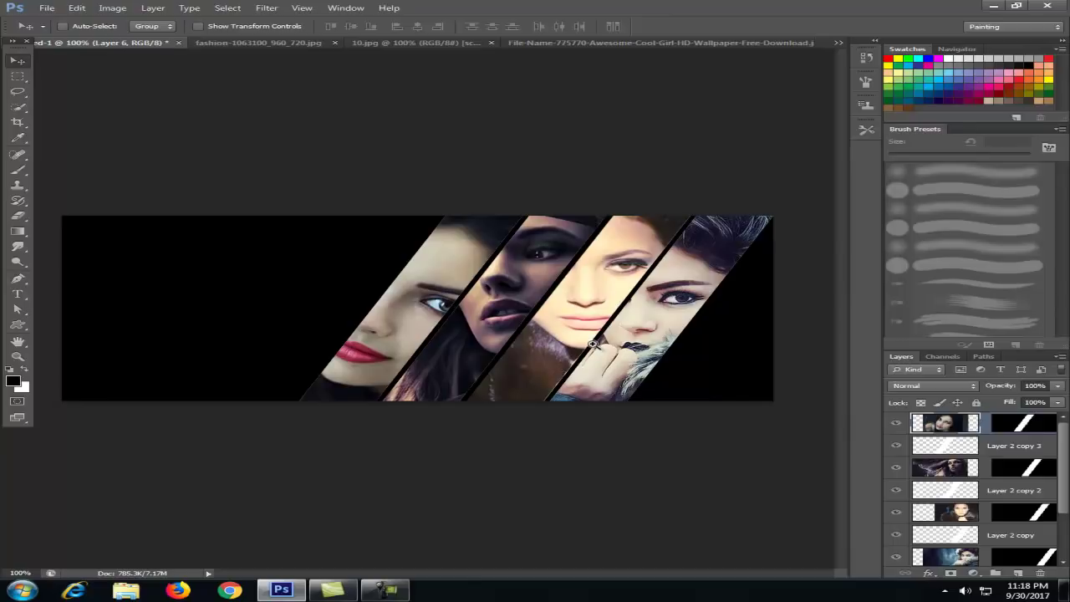
pyautogui.scroll(1, 591, 343)
pyautogui.scroll(-1, 548, 281)
pyautogui.scroll(1, 167, 347)
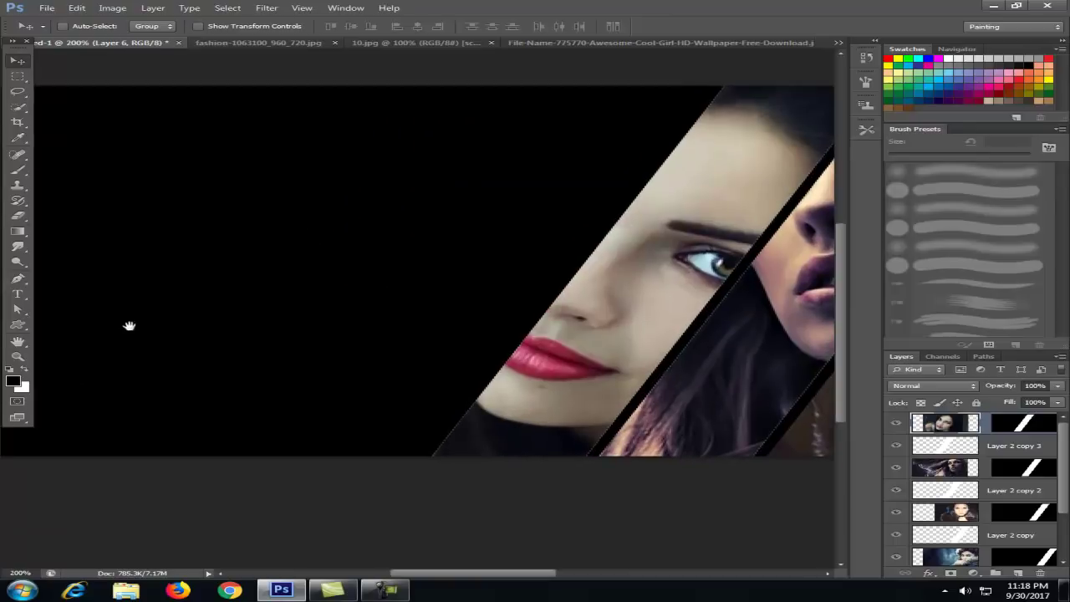
pyautogui.scroll(-1, 155, 318)
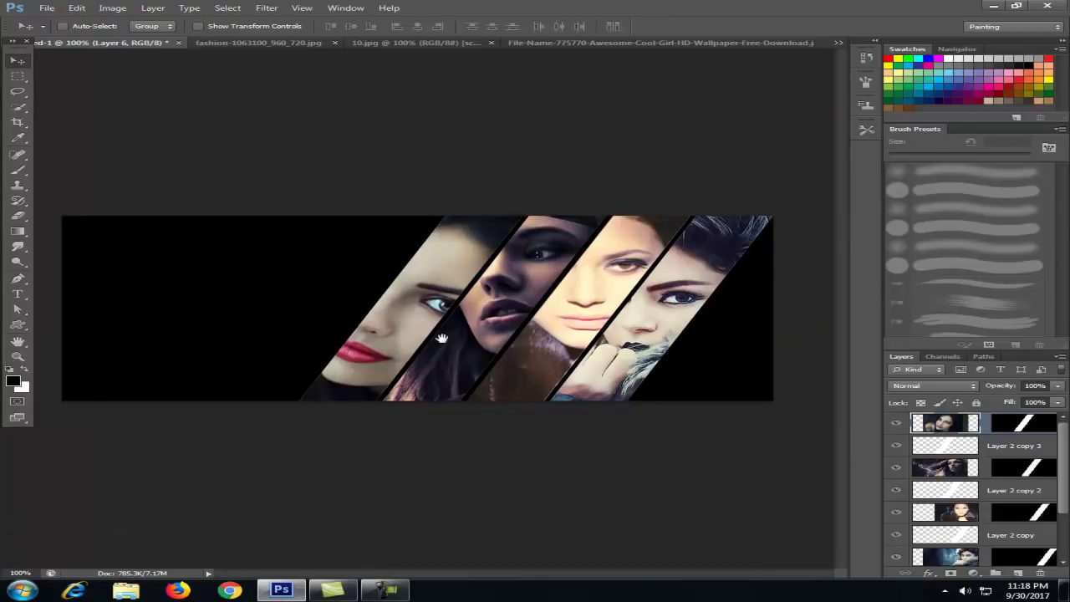
# Add new empty Layer 7 and draw a rectangular selection at the banner's lower left
pyautogui.click(17, 76)
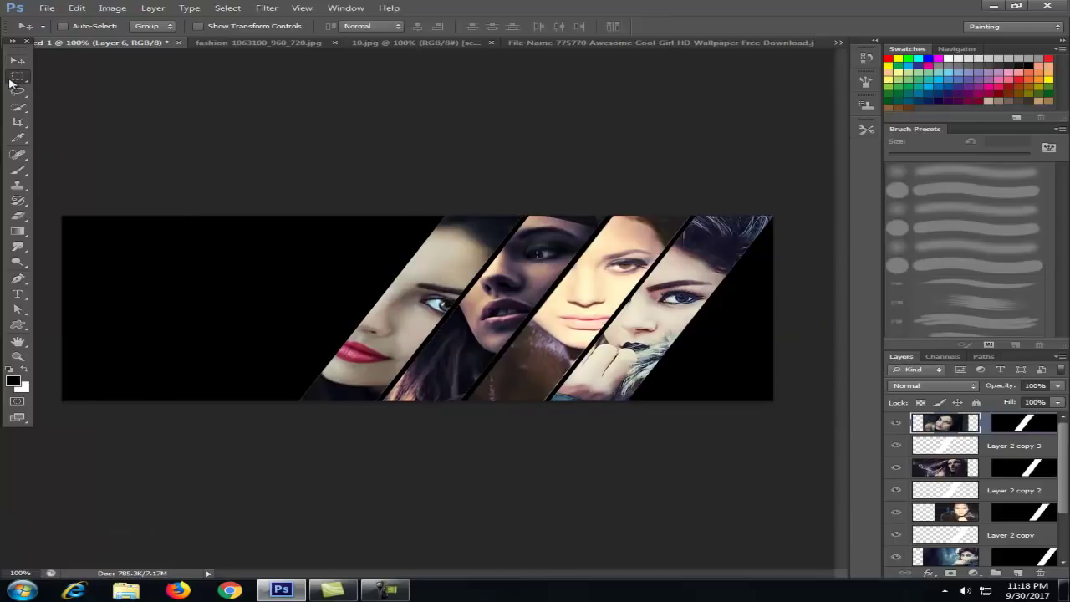
pyautogui.click(1020, 574)
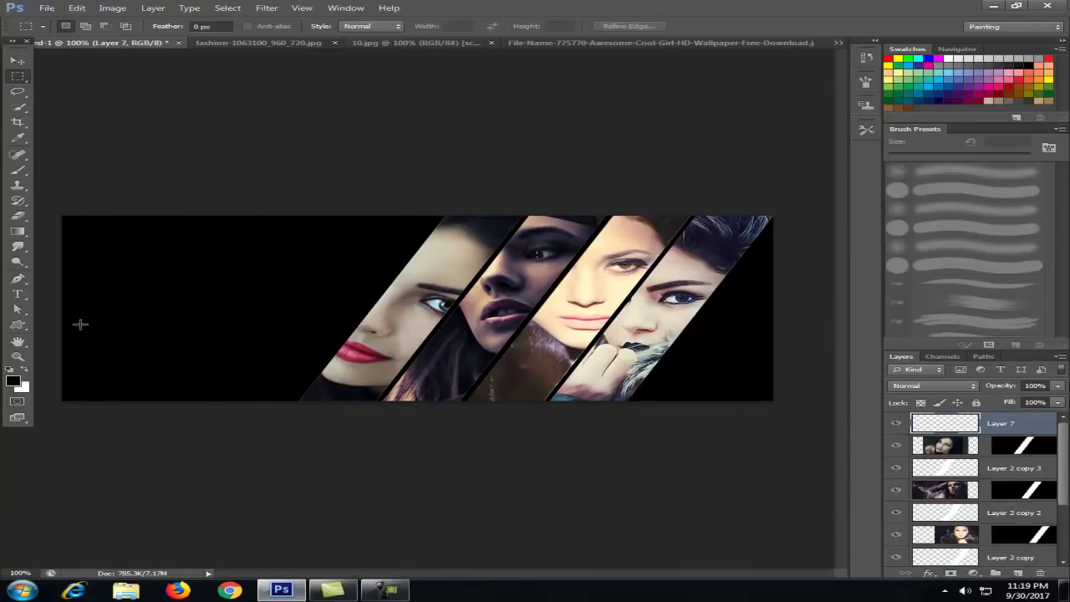
pyautogui.moveTo(80, 324); pyautogui.dragTo(201, 406)
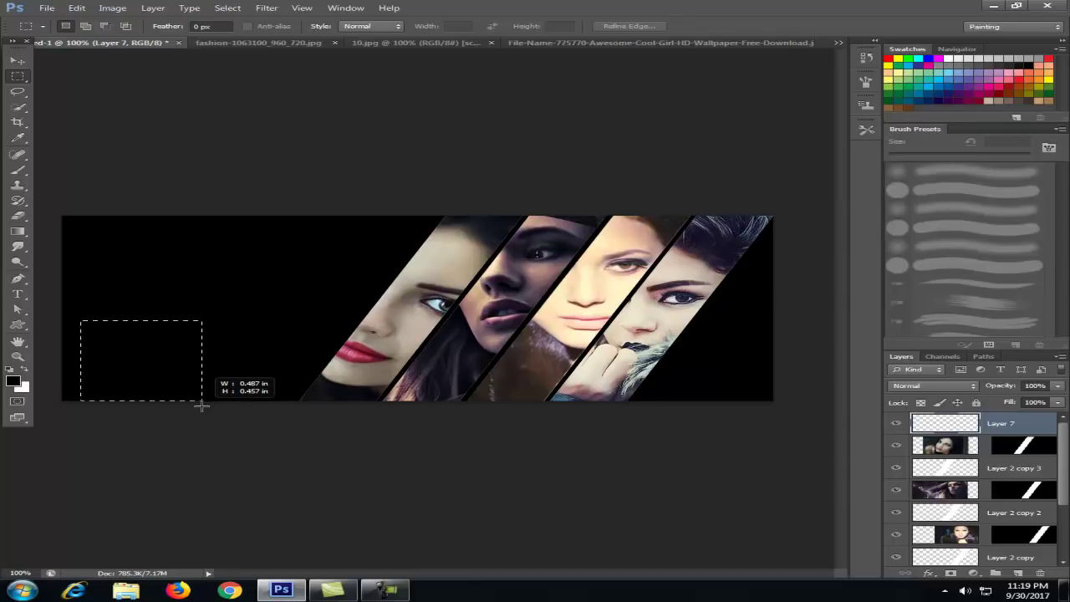
pyautogui.moveTo(202, 405); pyautogui.dragTo(208, 402)
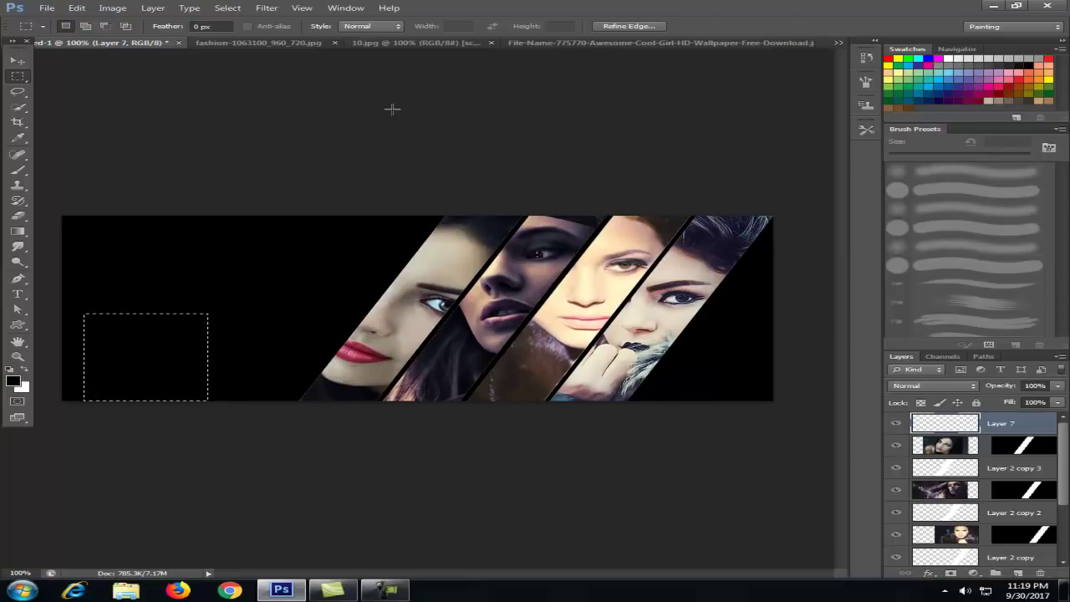
# Fill the lower-left selection on Layer 7 with the white background colour, then deselect
pyautogui.click(77, 7)
pyautogui.click(87, 176)
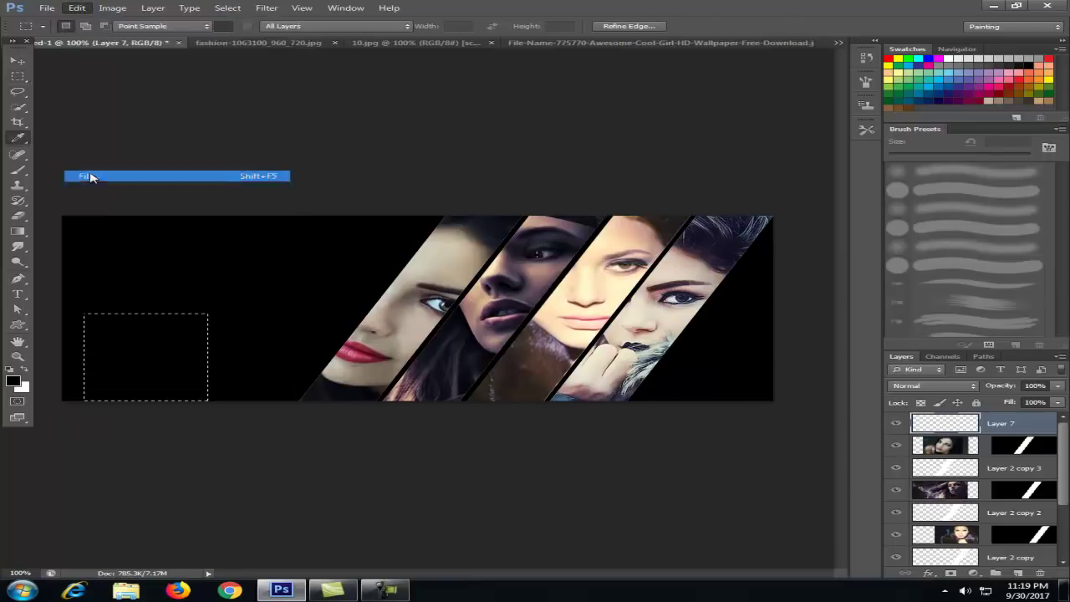
pyautogui.click(539, 182)
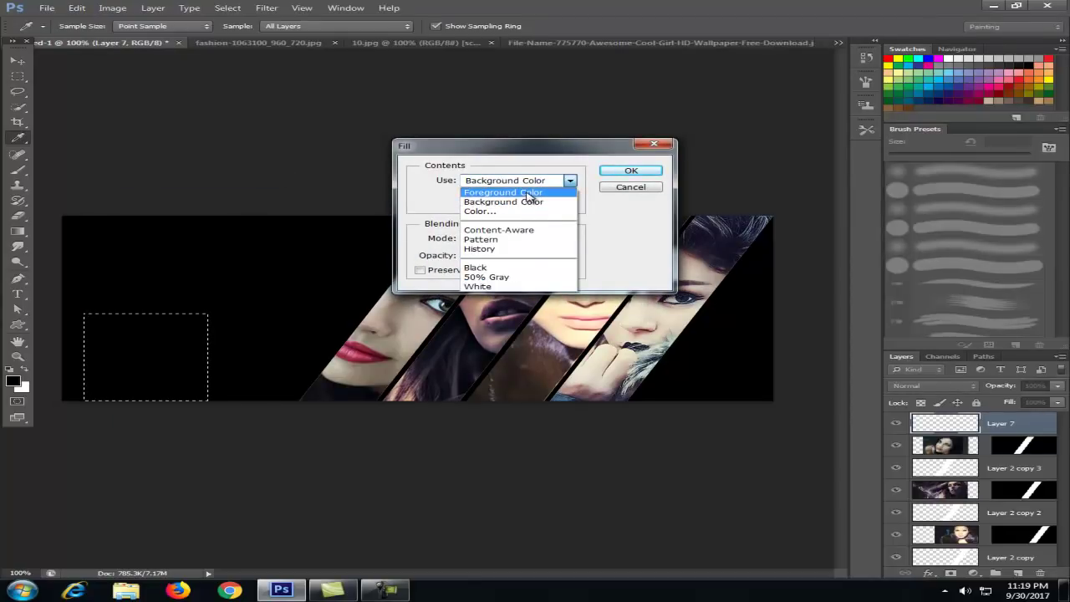
pyautogui.click(514, 201)
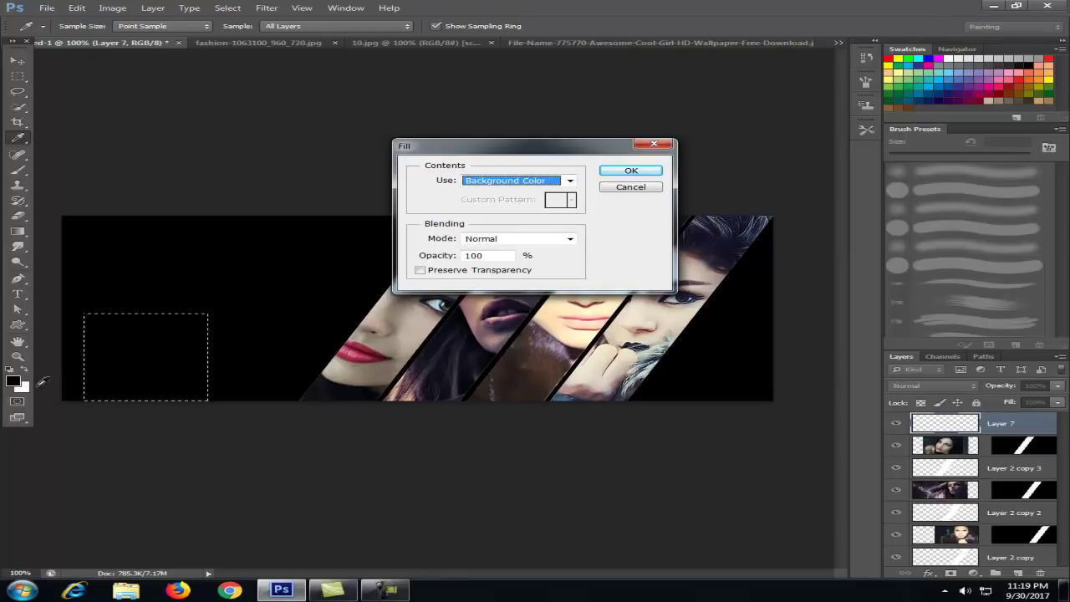
pyautogui.click(631, 171)
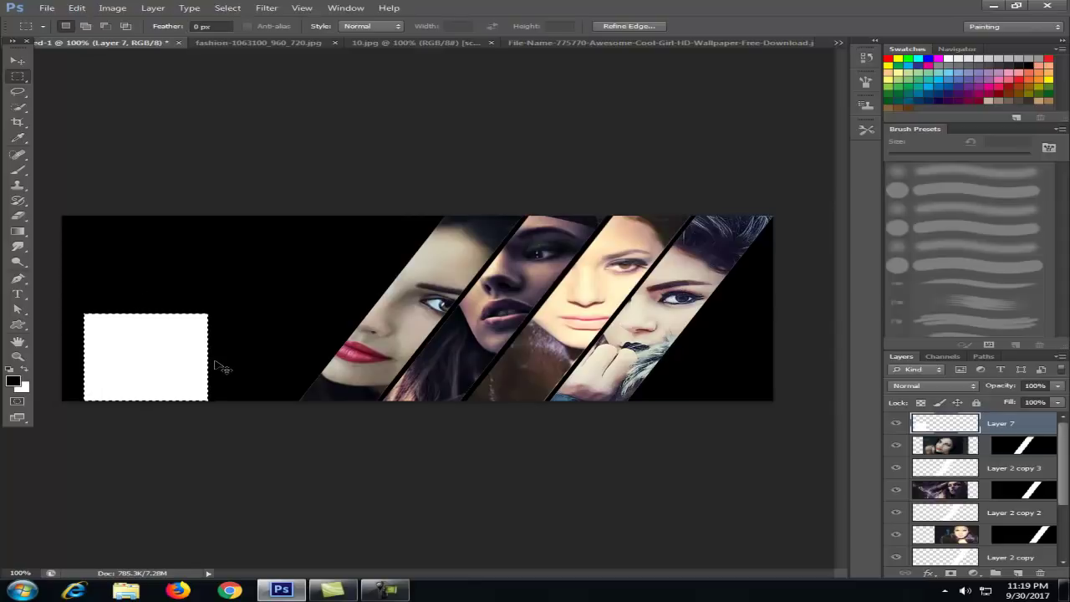
pyautogui.hotkey('ctrl', 'd')
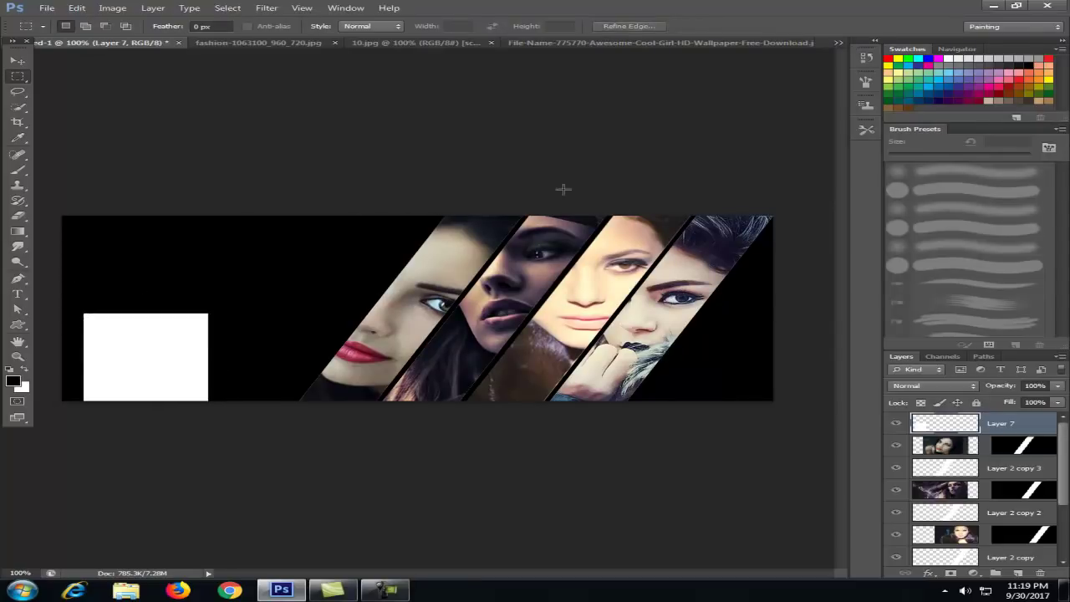
# Copy the area around the fur-hooded woman's face from her photo
pyautogui.click(242, 41)
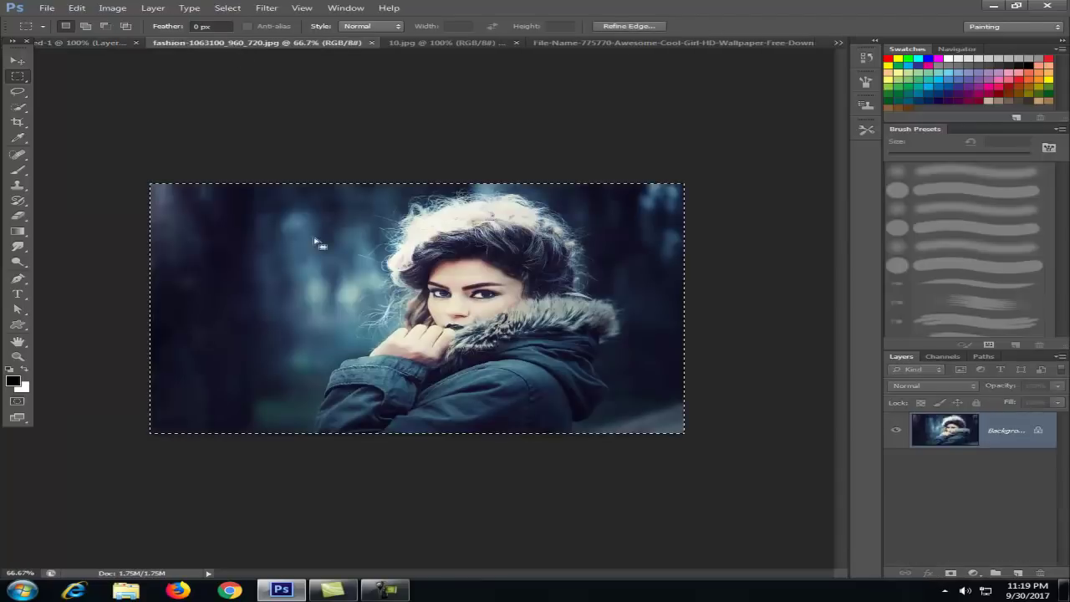
pyautogui.hotkey('ctrl', 'd')
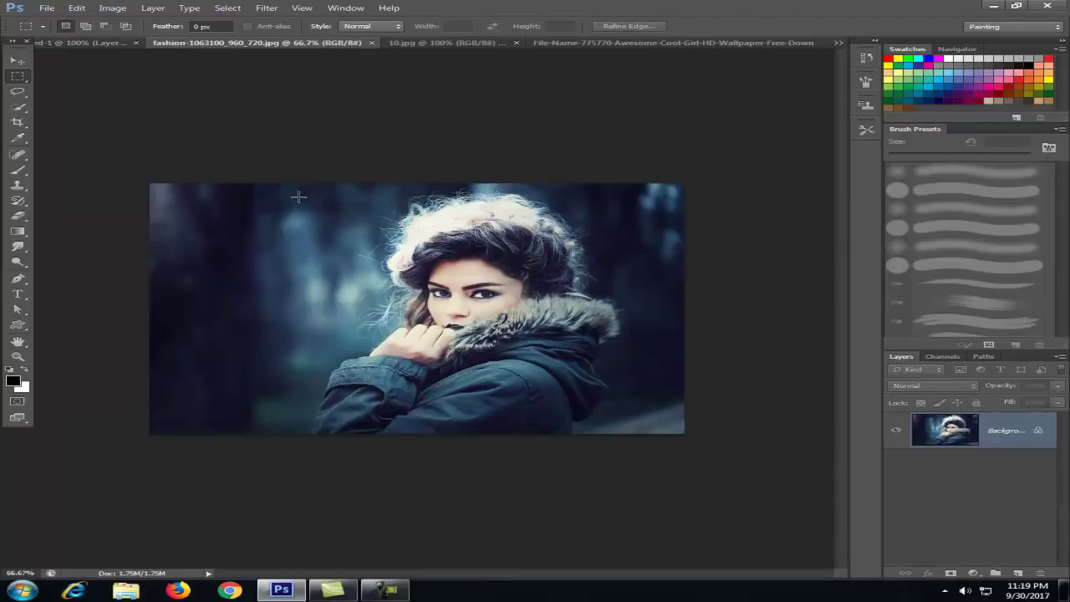
pyautogui.moveTo(361, 191); pyautogui.dragTo(611, 382)
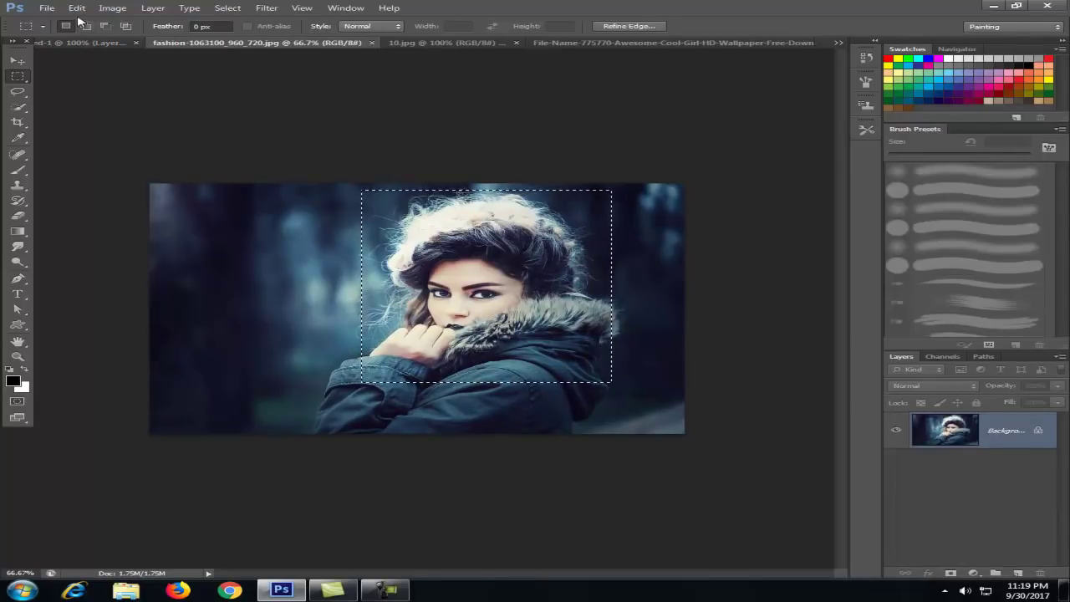
pyautogui.click(76, 7)
pyautogui.click(90, 87)
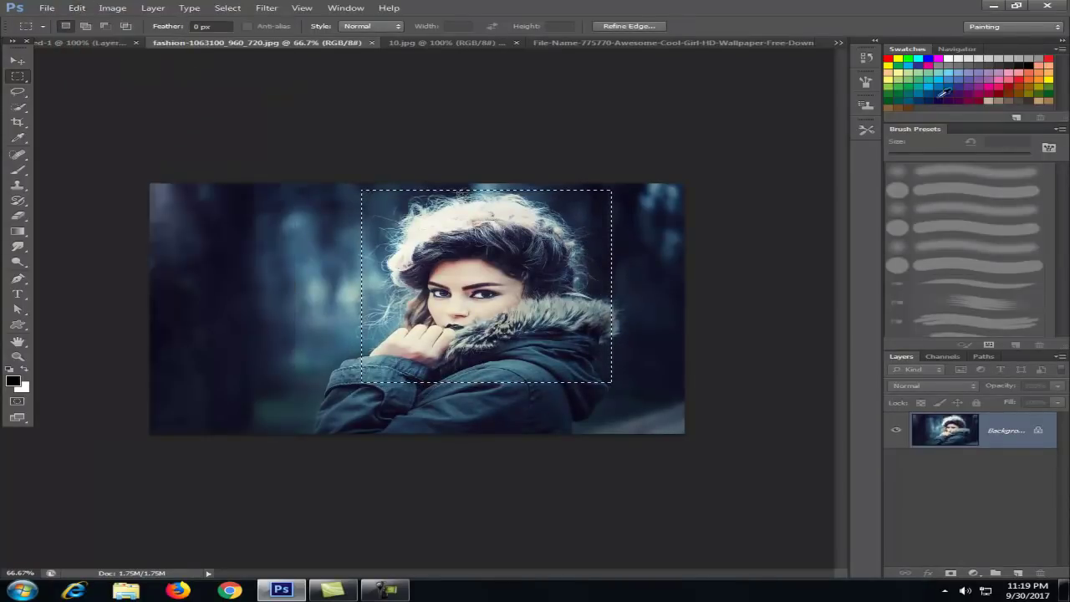
pyautogui.click(838, 42)
pyautogui.click(738, 48)
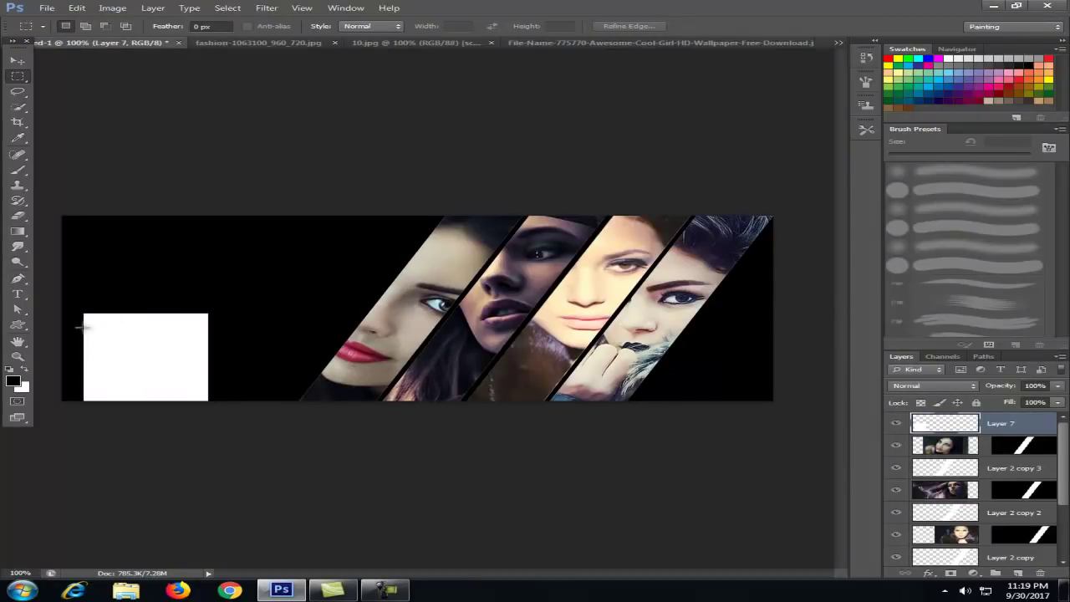
# Paste the face into the white rectangle's selection, scaling and positioning it inside the frame
pyautogui.keyDown('ctrl'); pyautogui.click(942, 427); pyautogui.keyUp('ctrl')
pyautogui.click(77, 8)
pyautogui.moveTo(107, 121)
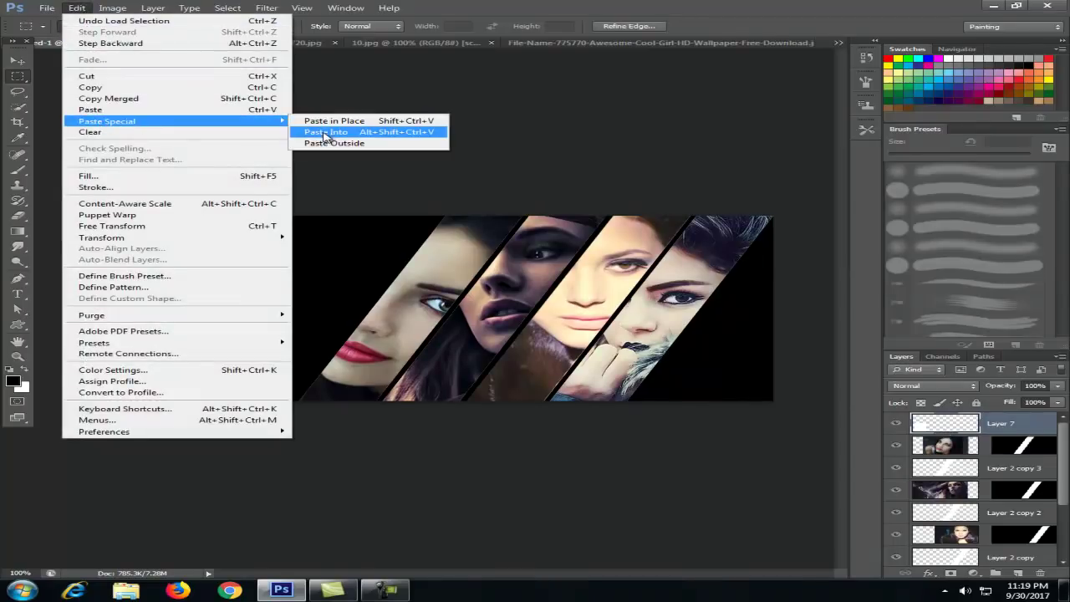
pyautogui.click(325, 131)
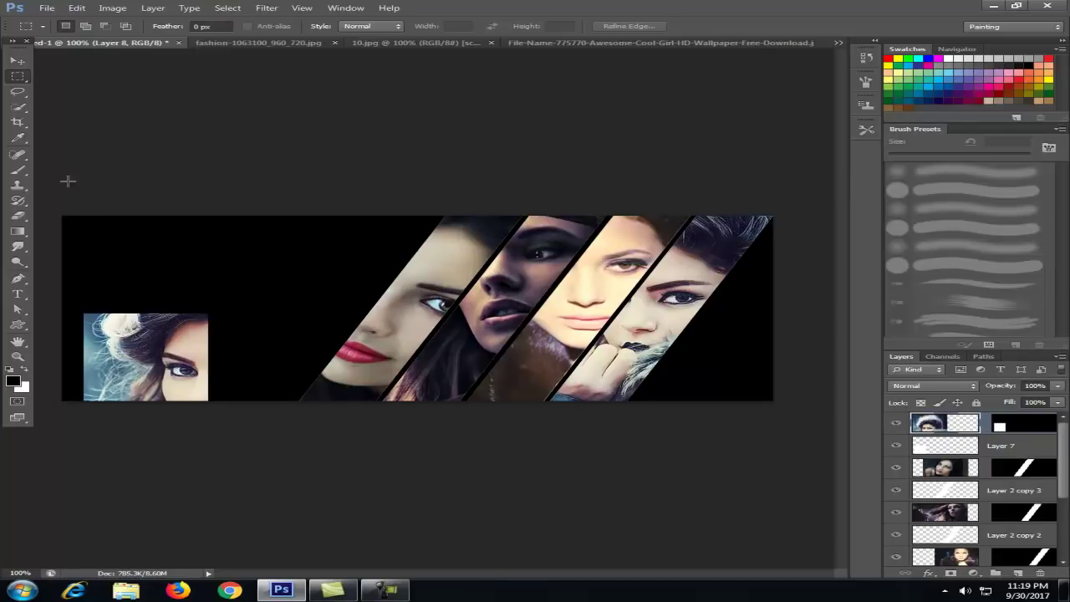
pyautogui.hotkey('ctrl', 't')
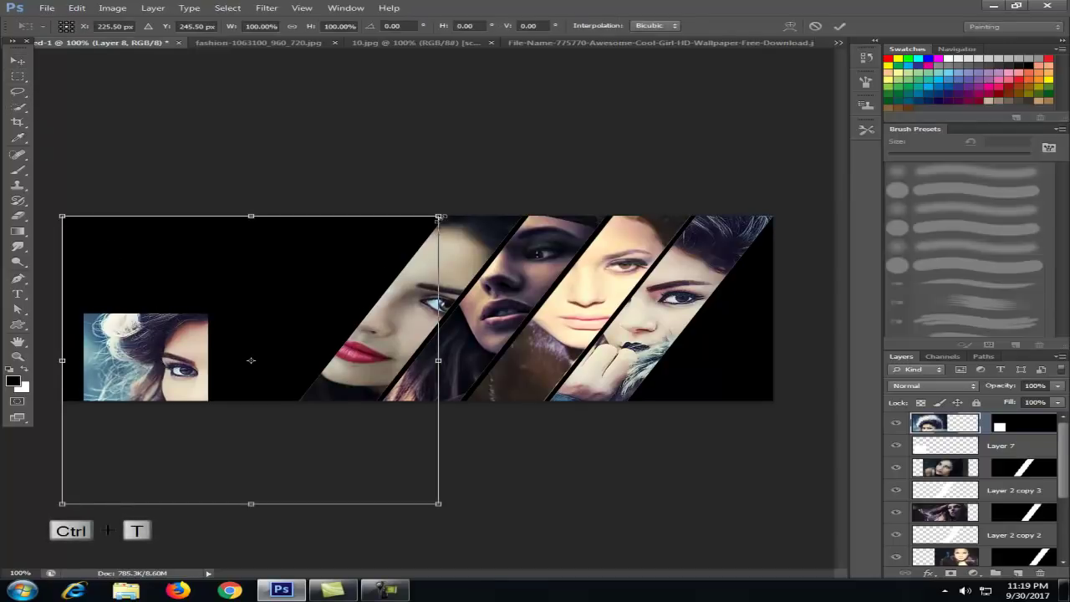
pyautogui.moveTo(436, 219); pyautogui.dragTo(304, 310)
pyautogui.moveTo(276, 344)
pyautogui.mouseDown()
pyautogui.moveTo(167, 341)
pyautogui.moveTo(174, 350)
pyautogui.moveTo(206, 315)
pyautogui.mouseUp()
pyautogui.press('Return')
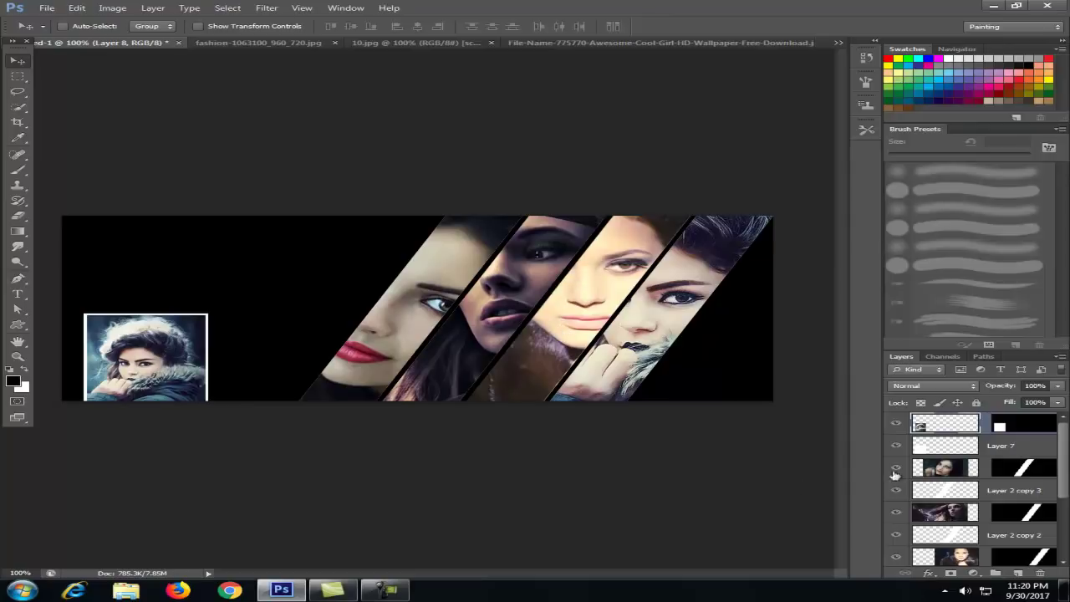
# Give stripe Layer 6 an Outer Glow with opacity lowered to about a third
pyautogui.click(931, 470)
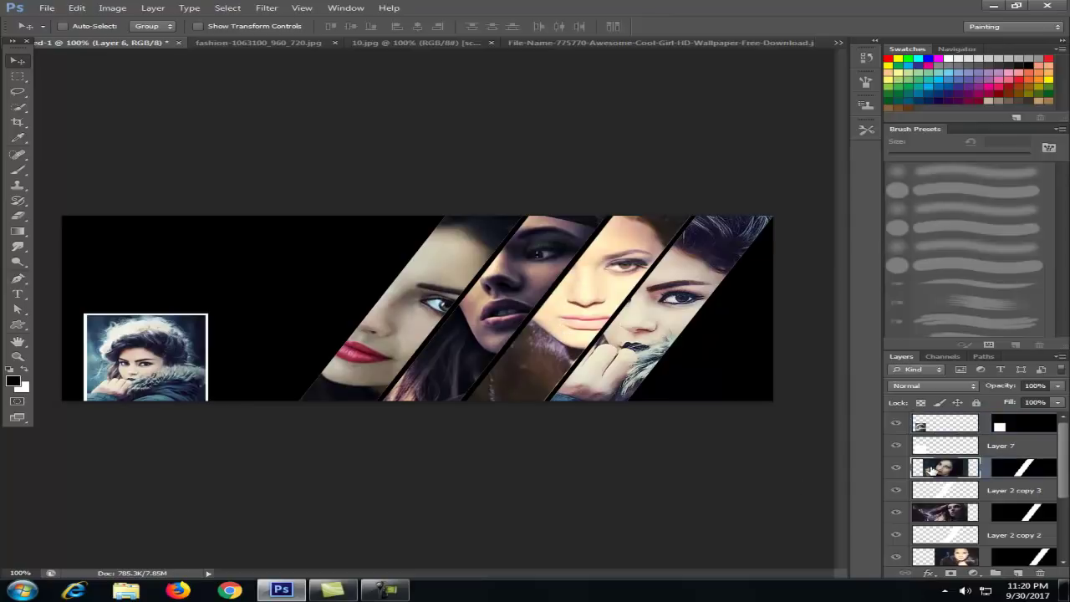
pyautogui.click(930, 577)
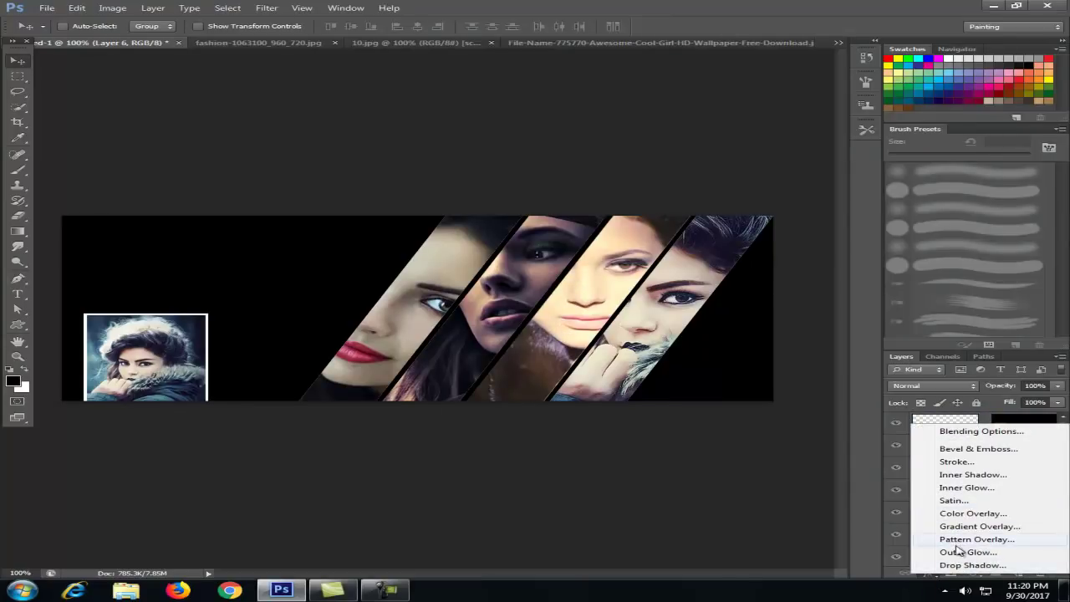
pyautogui.click(959, 554)
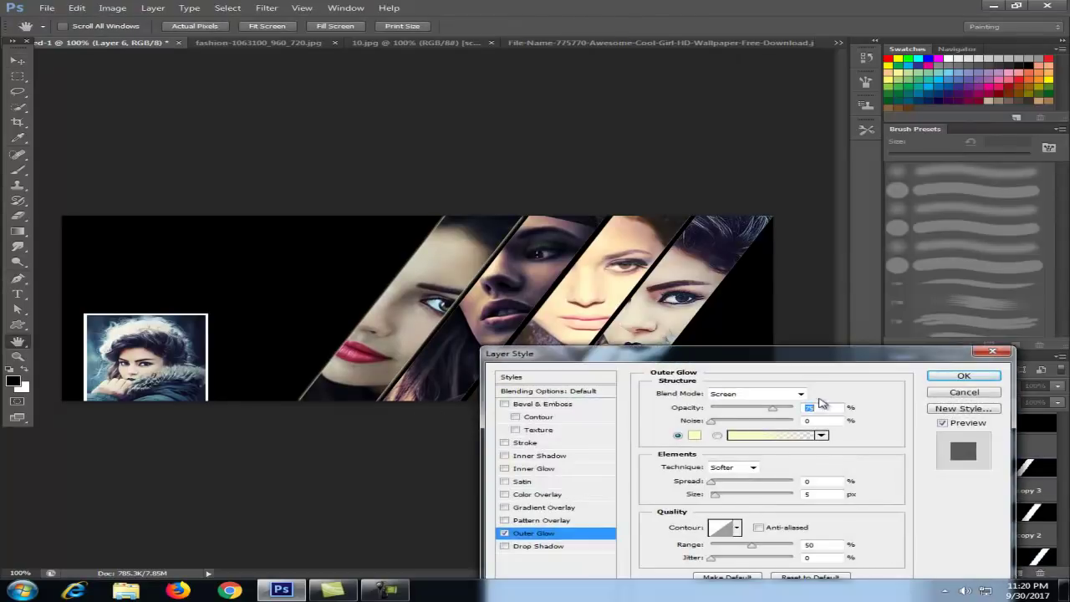
pyautogui.moveTo(771, 410); pyautogui.dragTo(785, 413)
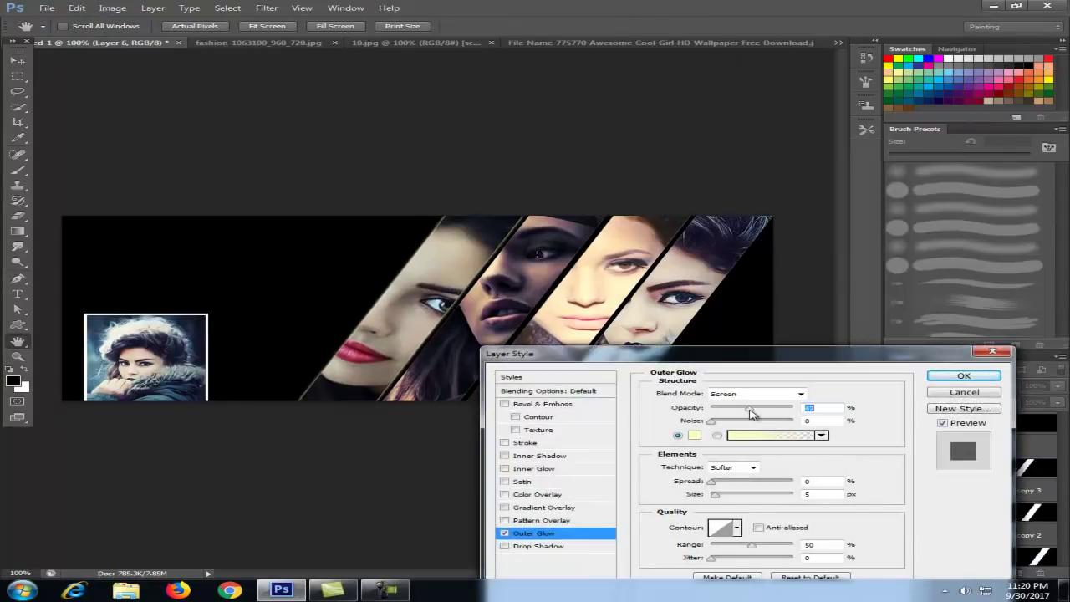
pyautogui.moveTo(750, 410)
pyautogui.mouseDown()
pyautogui.moveTo(739, 410)
pyautogui.moveTo(763, 409)
pyautogui.mouseUp()
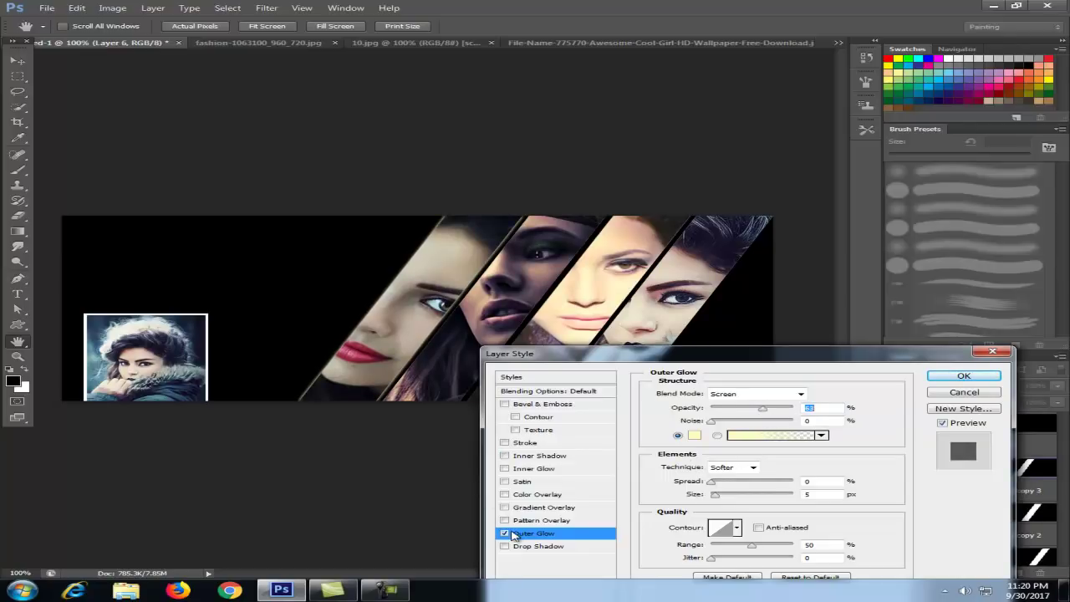
pyautogui.click(963, 375)
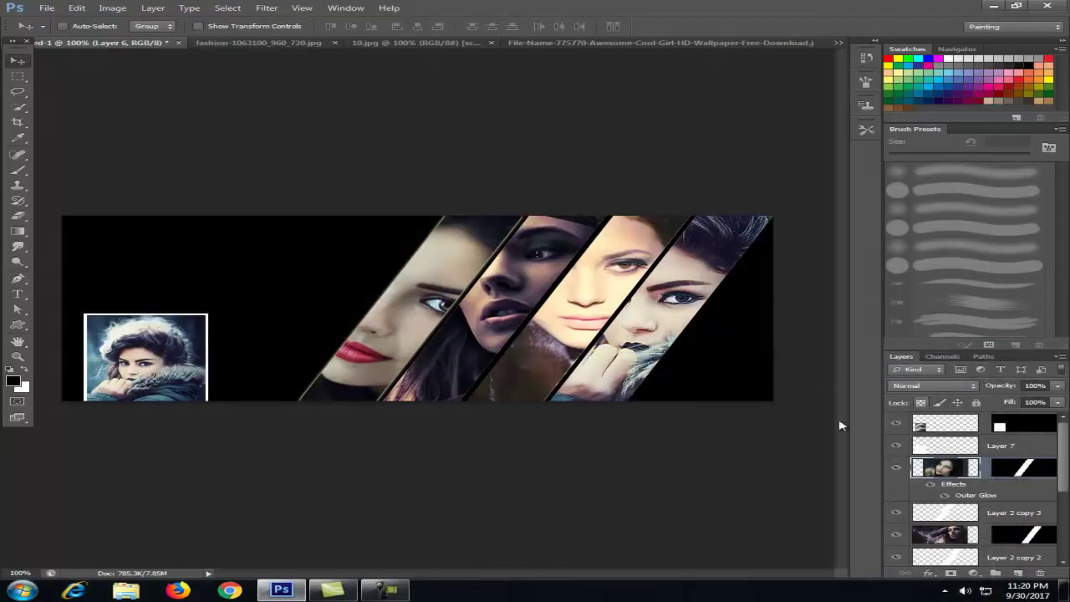
# Copy the outer glow effect onto the remaining portrait stripe layers
pyautogui.moveTo(1065, 472); pyautogui.dragTo(1065, 488)
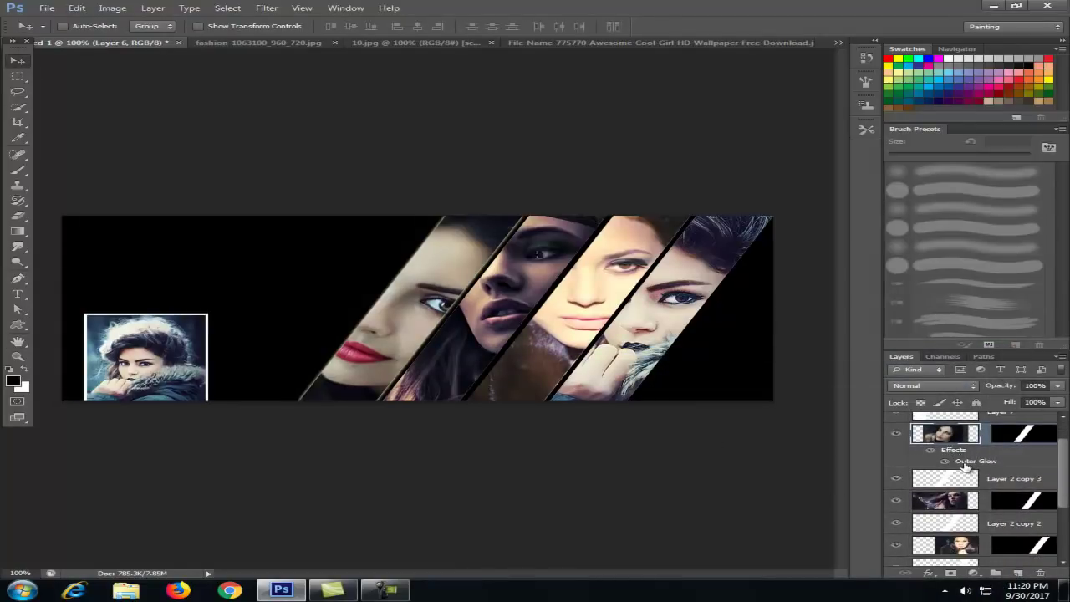
pyautogui.moveTo(962, 453); pyautogui.dragTo(973, 516)
pyautogui.scroll(-5, 1066, 494)
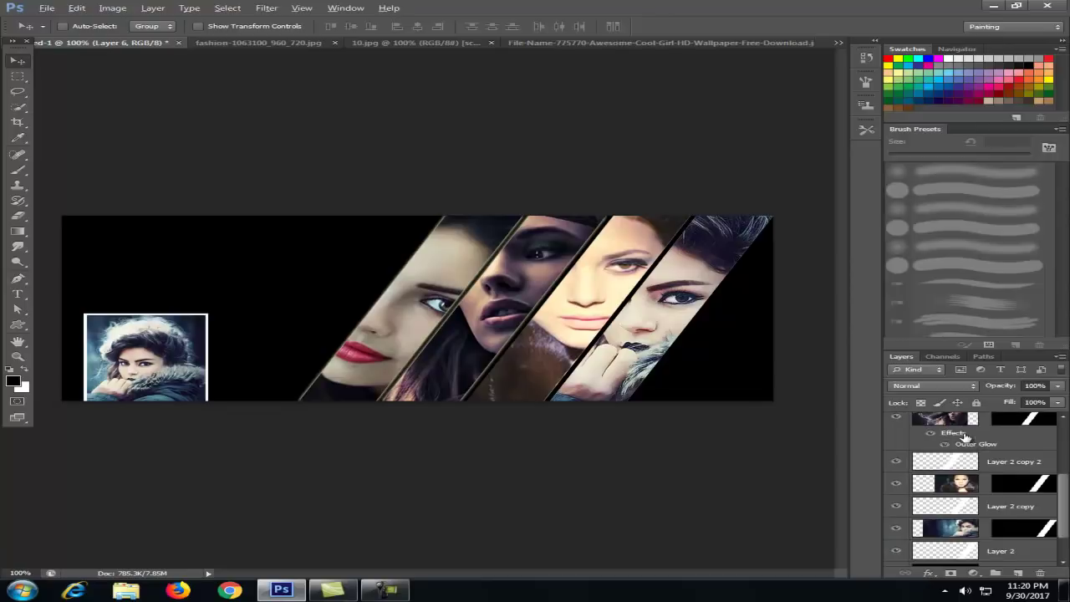
pyautogui.moveTo(967, 439); pyautogui.dragTo(982, 498)
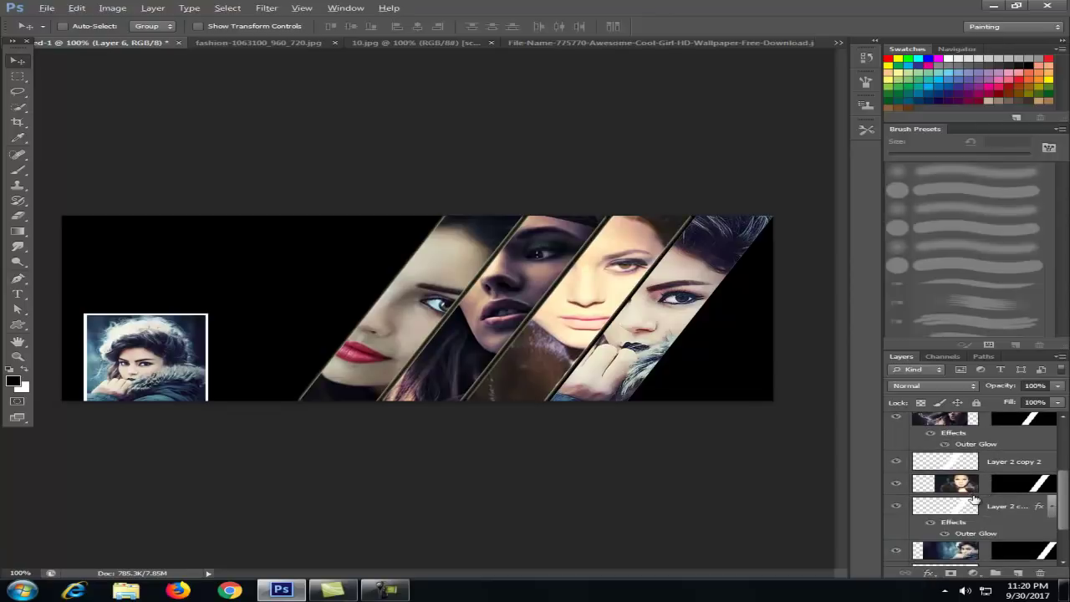
pyautogui.scroll(2, 974, 492)
pyautogui.moveTo(967, 448); pyautogui.dragTo(982, 501)
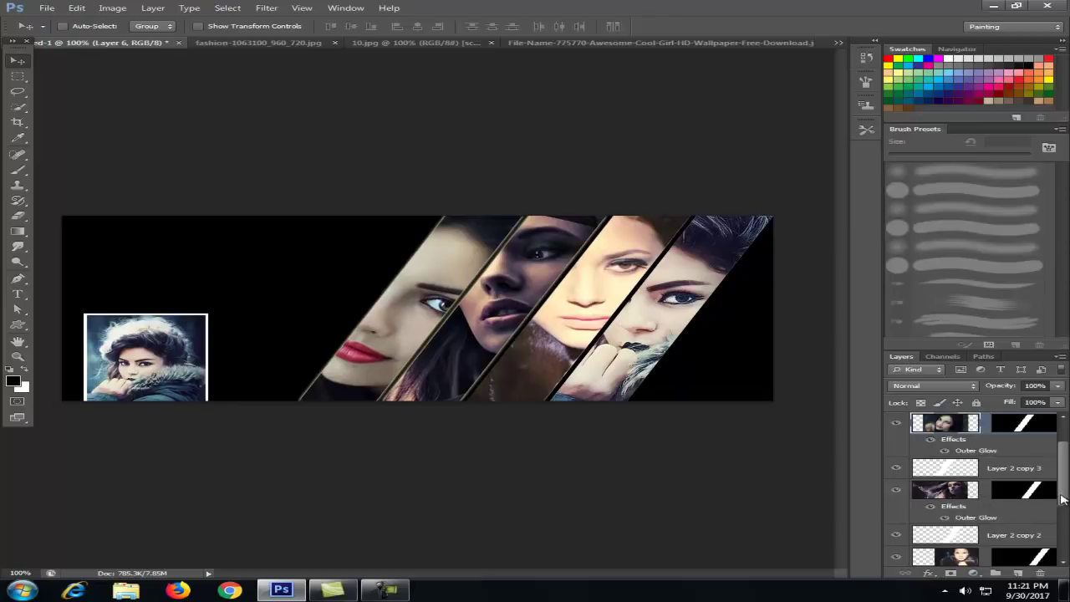
pyautogui.moveTo(1062, 497); pyautogui.dragTo(1067, 526)
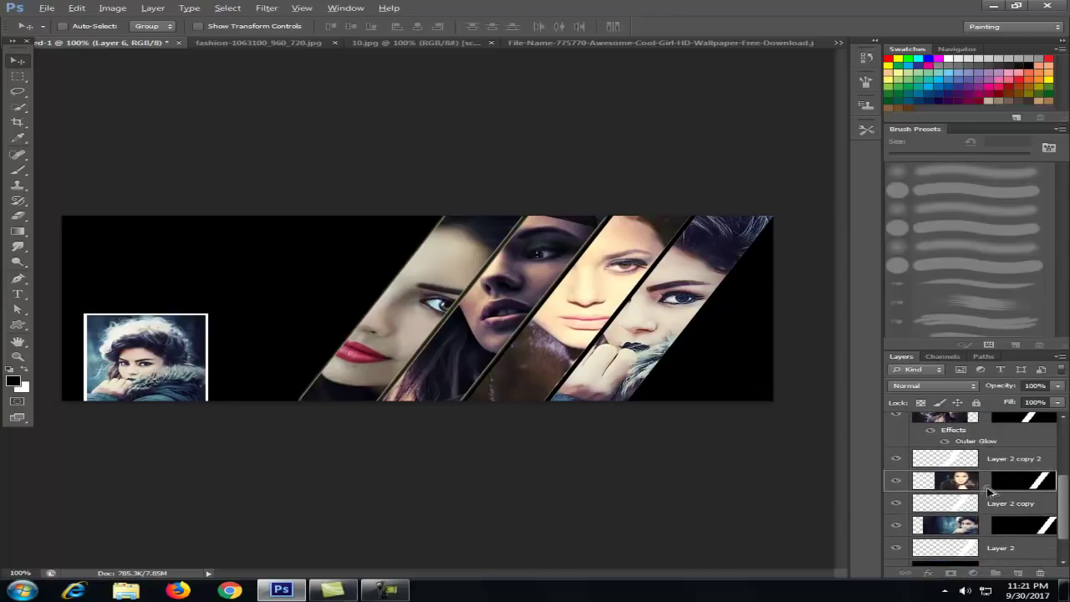
pyautogui.moveTo(959, 430); pyautogui.dragTo(995, 552)
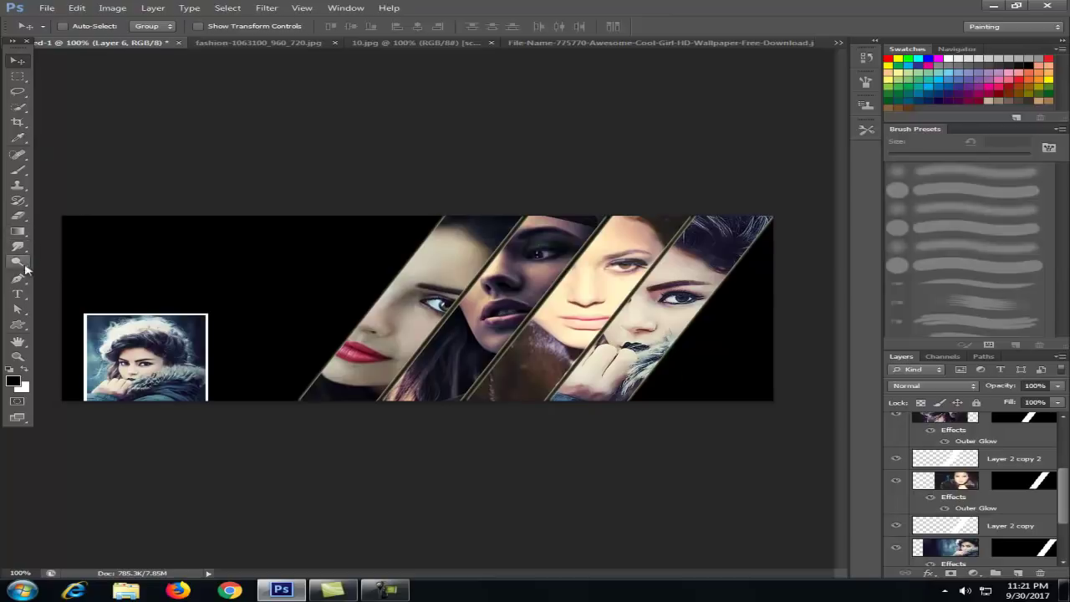
# Type white 'It's me!!' text above the framed photo and nudge it down-left
pyautogui.click(17, 294)
pyautogui.click(152, 251)
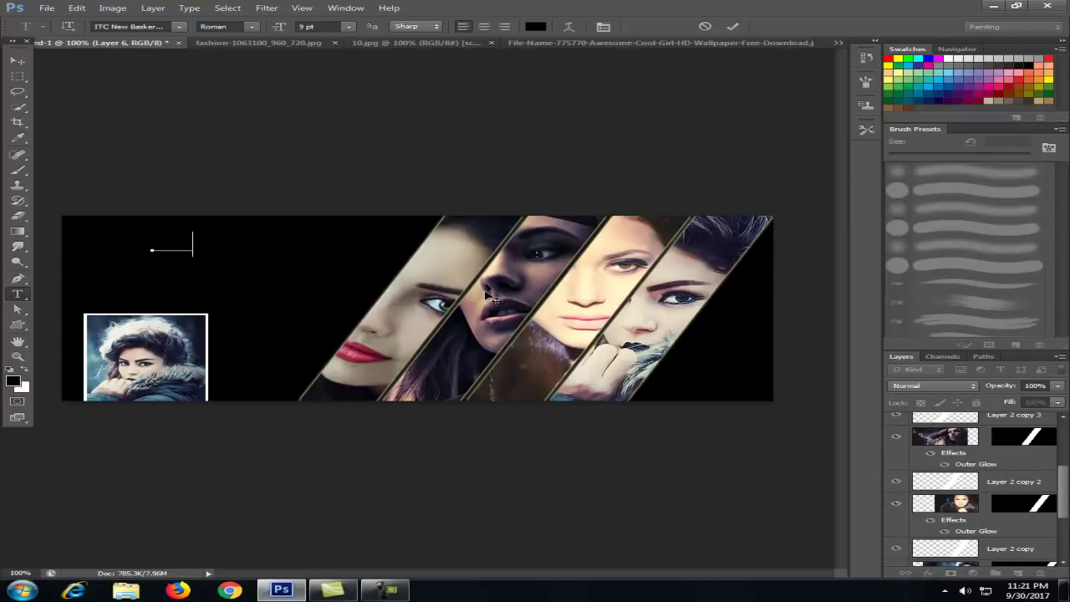
pyautogui.write('e')
pyautogui.write('s')
pyautogui.hotkey('ctrl', 'a')
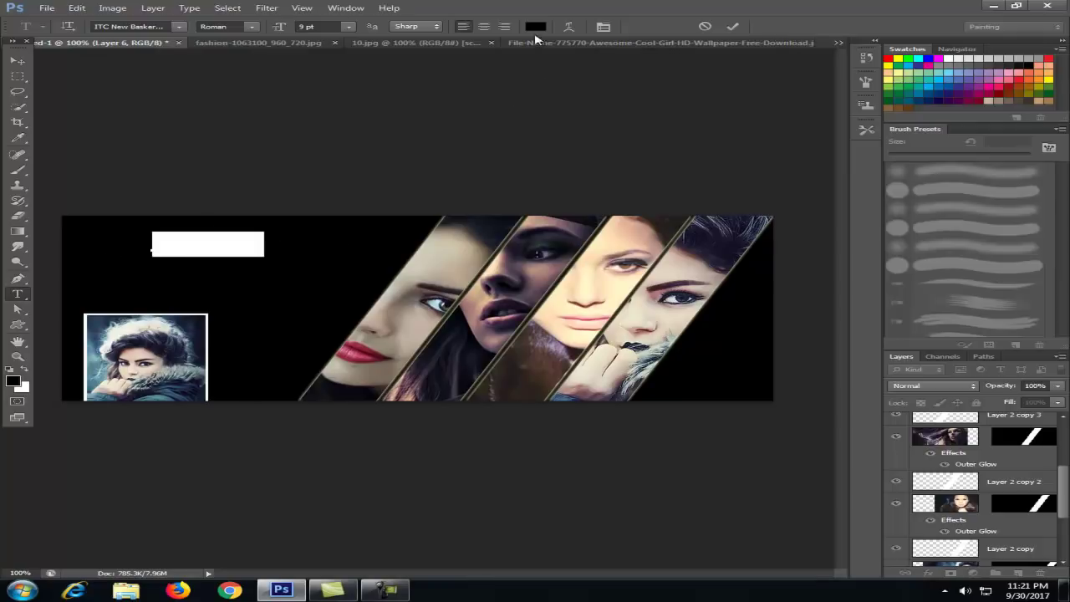
pyautogui.click(535, 25)
pyautogui.moveTo(772, 145); pyautogui.dragTo(656, 46)
pyautogui.click(1055, 27)
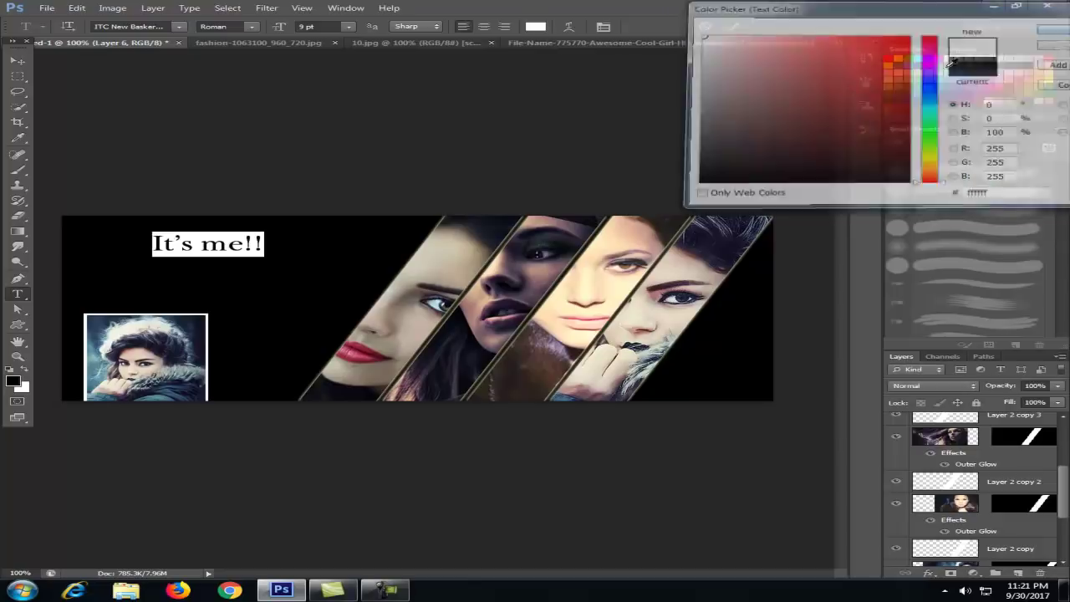
pyautogui.click(20, 63)
pyautogui.moveTo(223, 249); pyautogui.dragTo(205, 271)
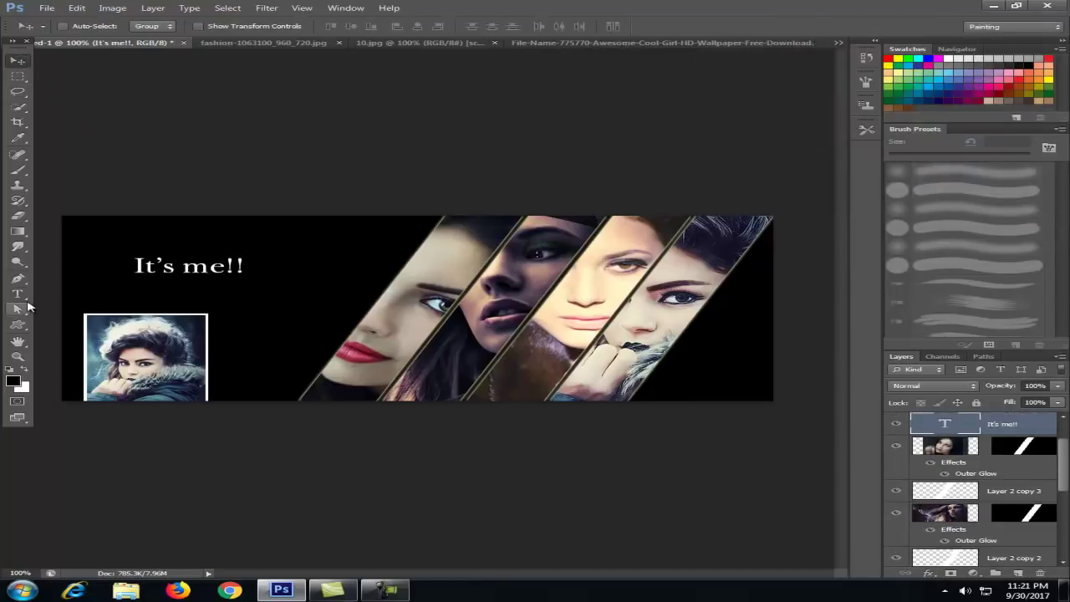
# Enlarge the 'It's me!!' text to 14 pt and shift it further left
pyautogui.click(18, 293)
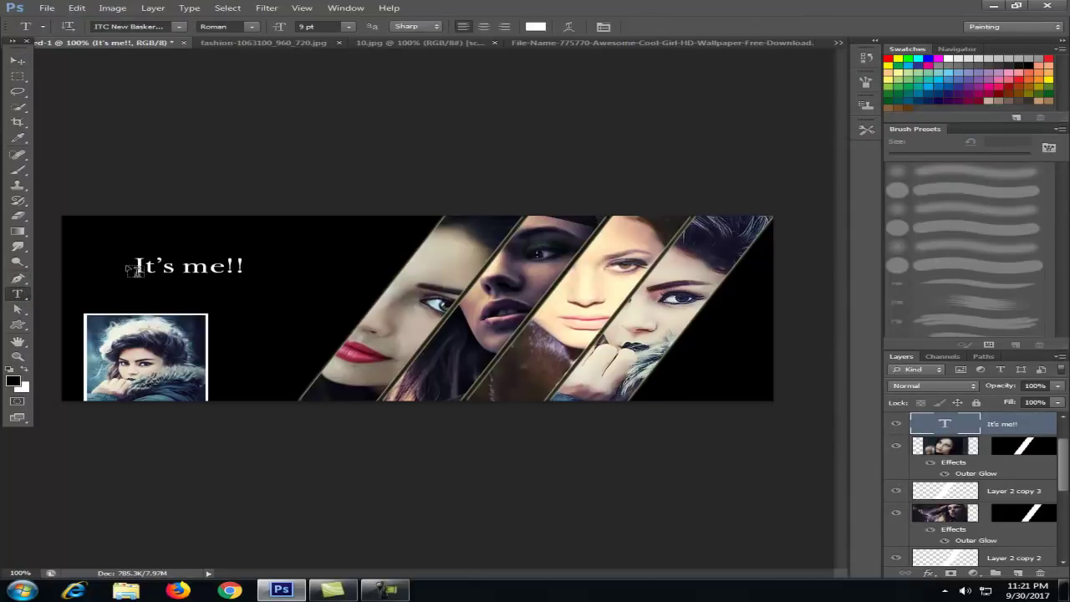
pyautogui.moveTo(132, 265); pyautogui.dragTo(278, 262)
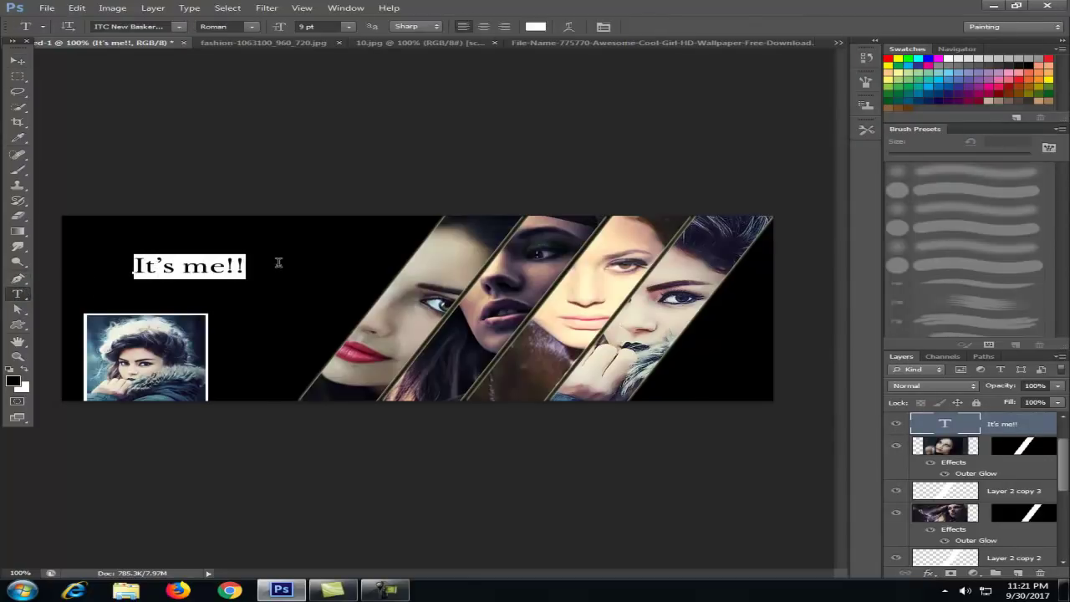
pyautogui.click(347, 26)
pyautogui.click(338, 134)
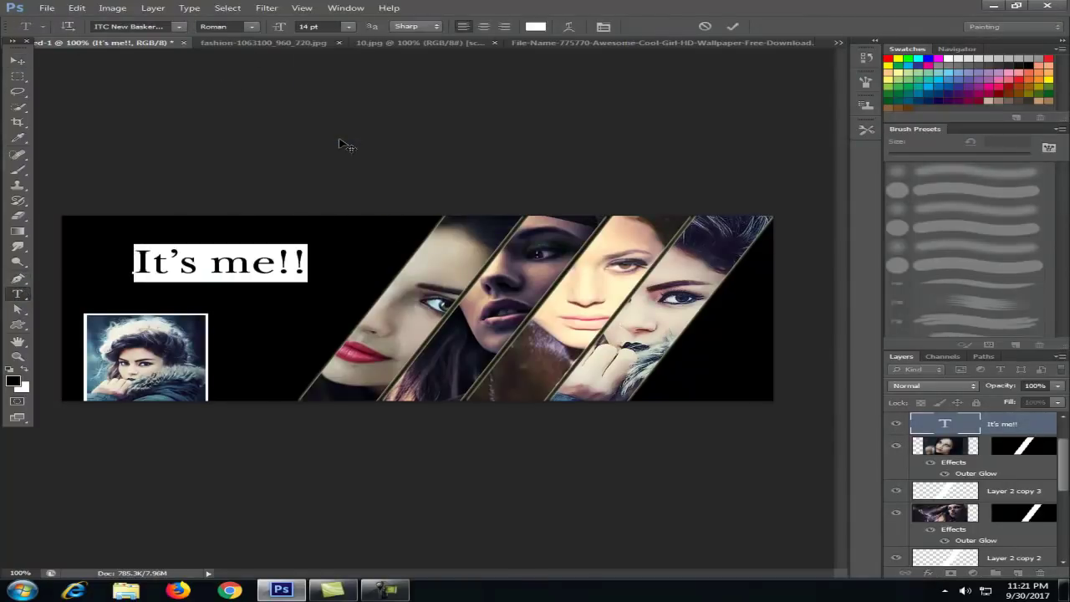
pyautogui.click(17, 60)
pyautogui.moveTo(234, 266); pyautogui.dragTo(214, 263)
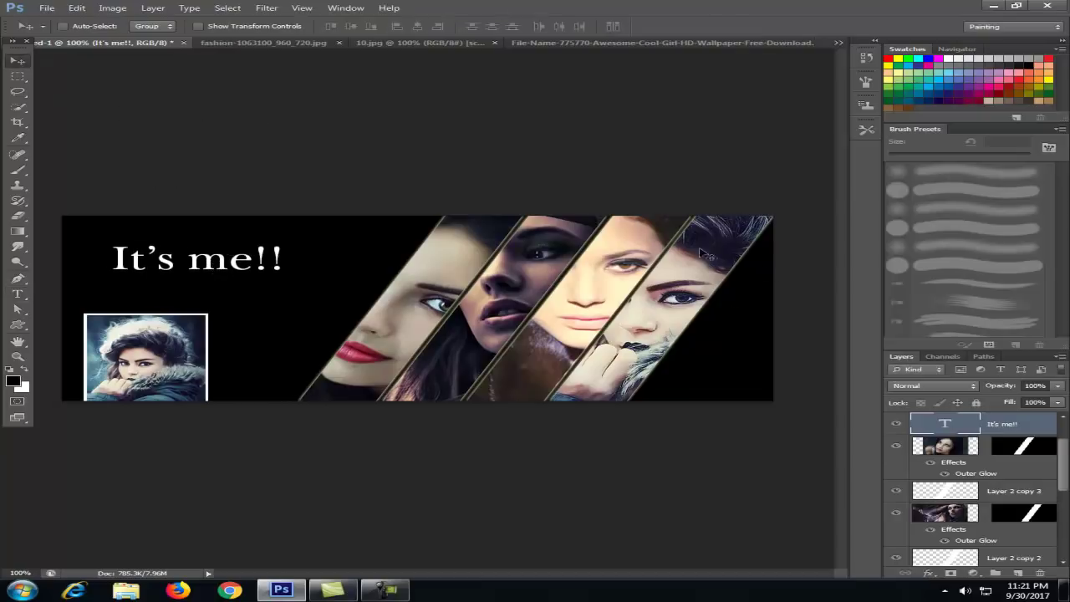
# Select the entire fashion-1063100_960_720.jpg photo for use in the banner
pyautogui.click(248, 43)
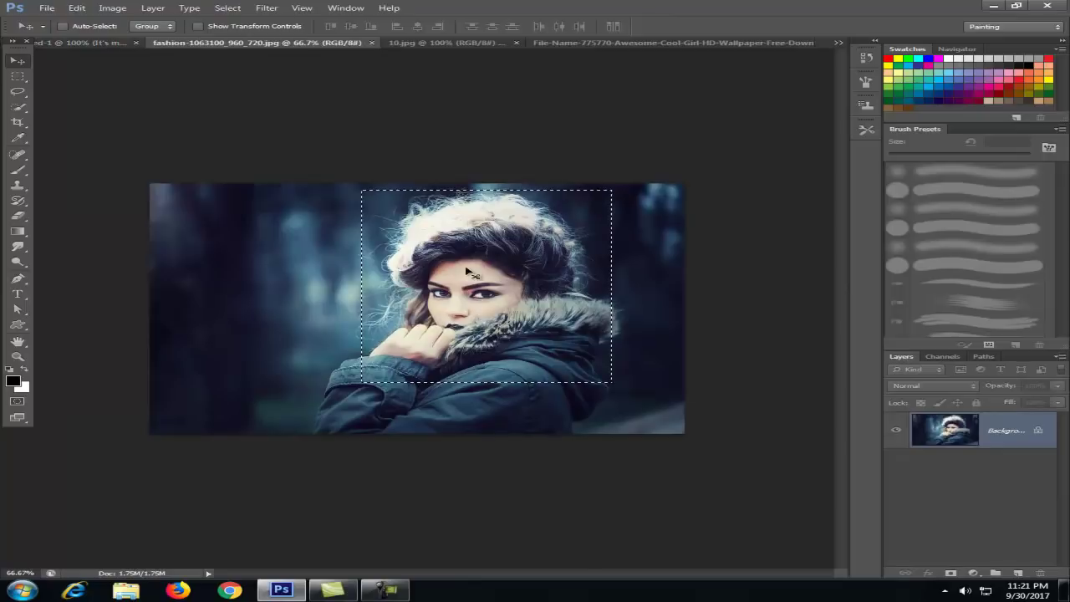
pyautogui.hotkey('ctrl', 'd')
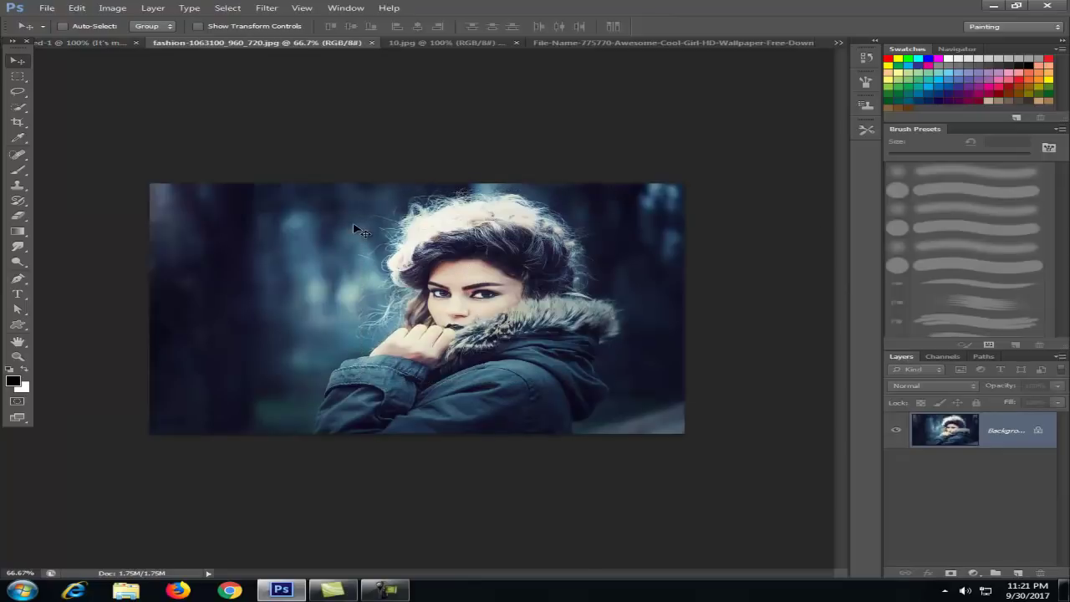
pyautogui.hotkey('ctrl', 'a')
pyautogui.click(839, 43)
pyautogui.click(744, 47)
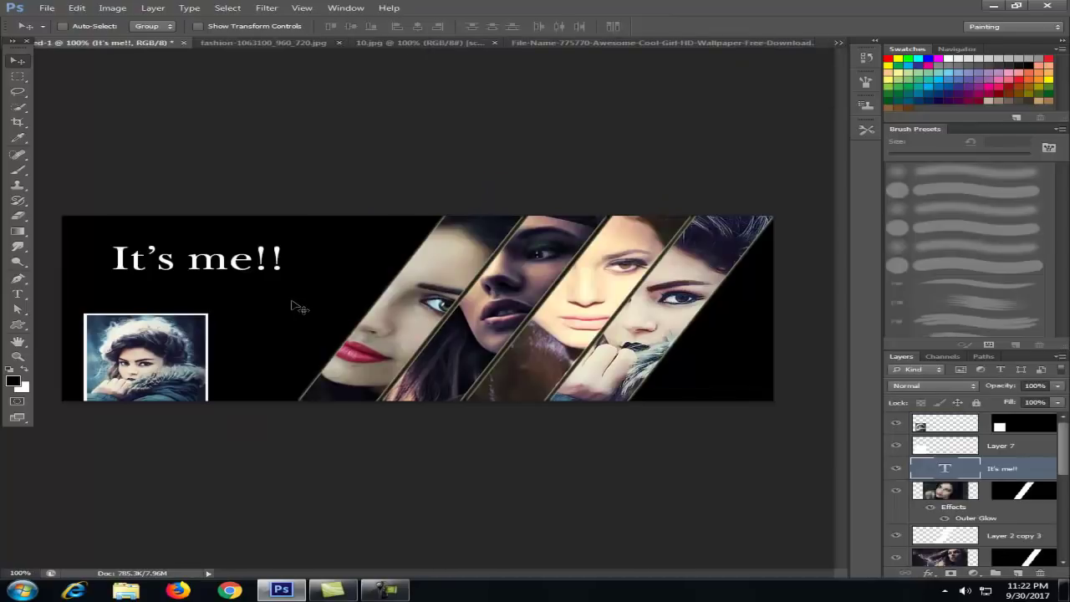
# Paste the fashion photo above Layer 1, position it, and fade it to about 40% opacity
pyautogui.moveTo(1065, 470); pyautogui.dragTo(1063, 551)
pyautogui.click(957, 531)
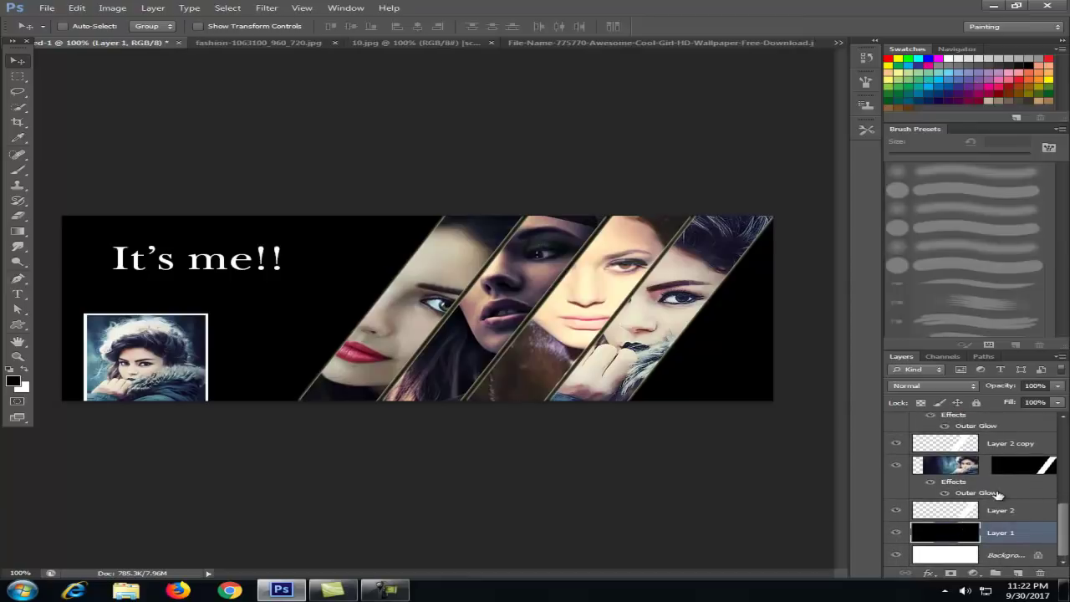
pyautogui.hotkey('ctrl', 'v')
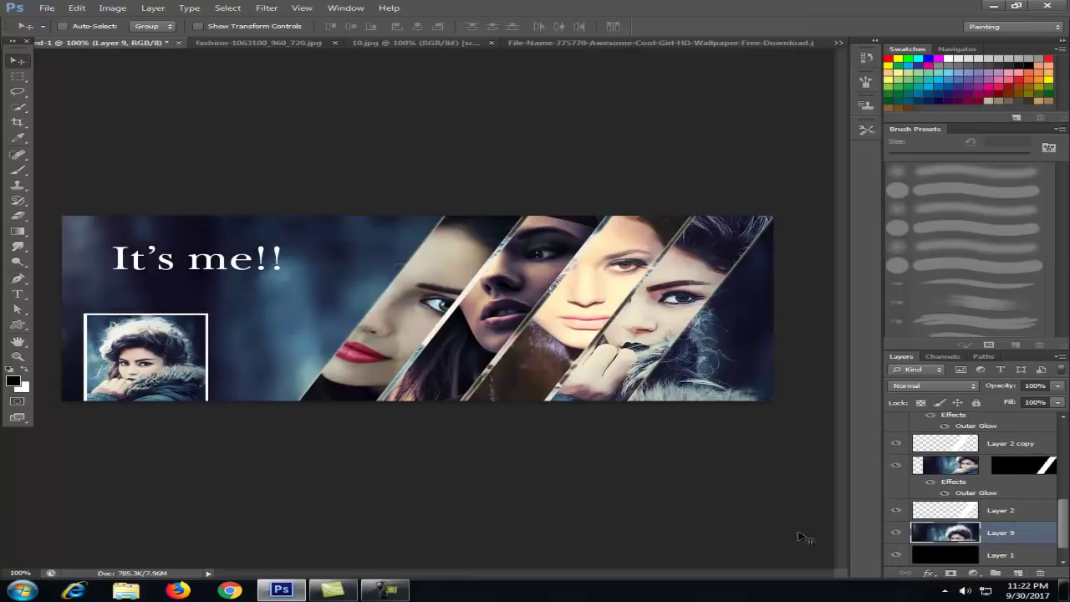
pyautogui.moveTo(732, 331); pyautogui.dragTo(684, 320)
pyautogui.click(1057, 385)
pyautogui.moveTo(1020, 400)
pyautogui.mouseDown()
pyautogui.moveTo(1001, 404)
pyautogui.moveTo(1012, 405)
pyautogui.mouseUp()
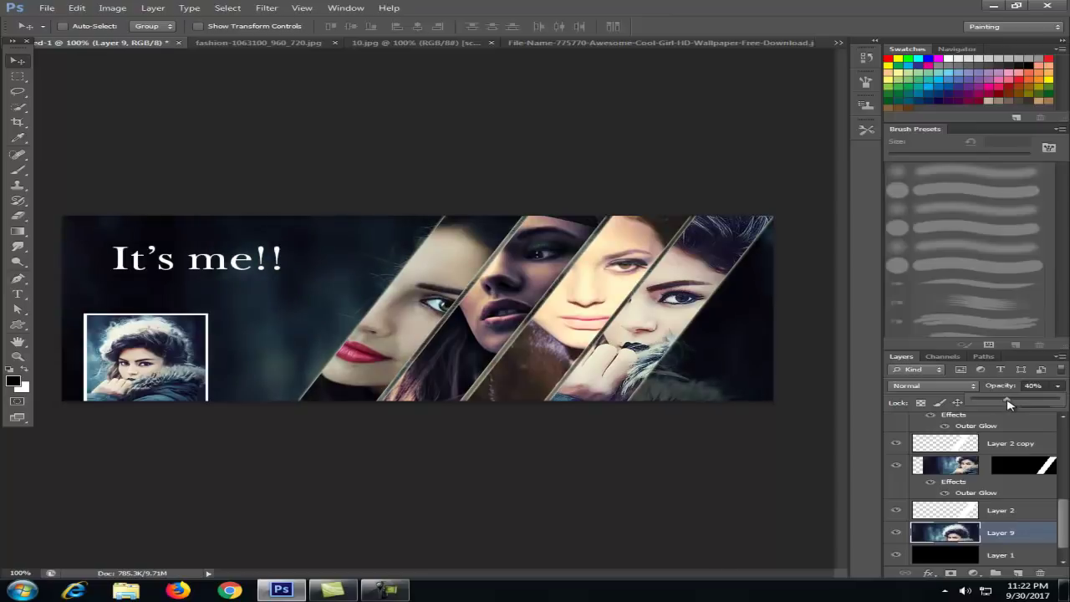